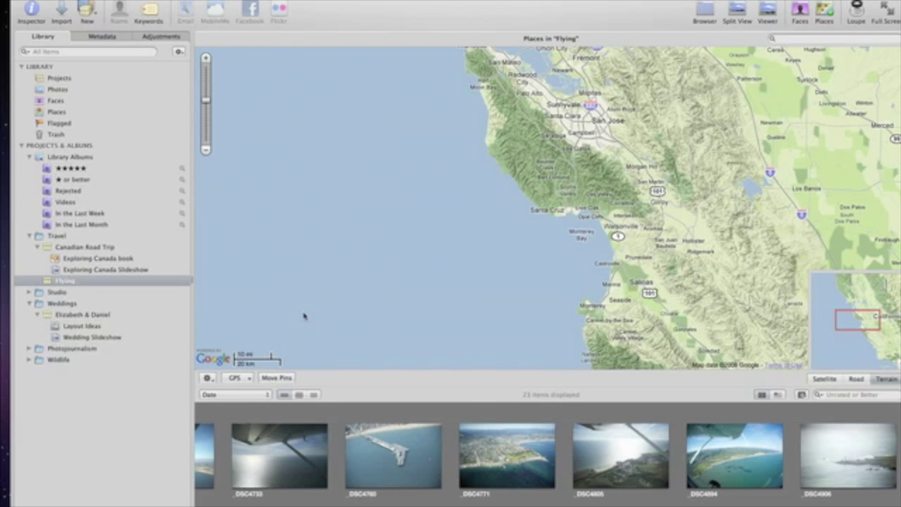
Open the Flying project and show its 23 photos on the Places world map.
left_click(239, 378)
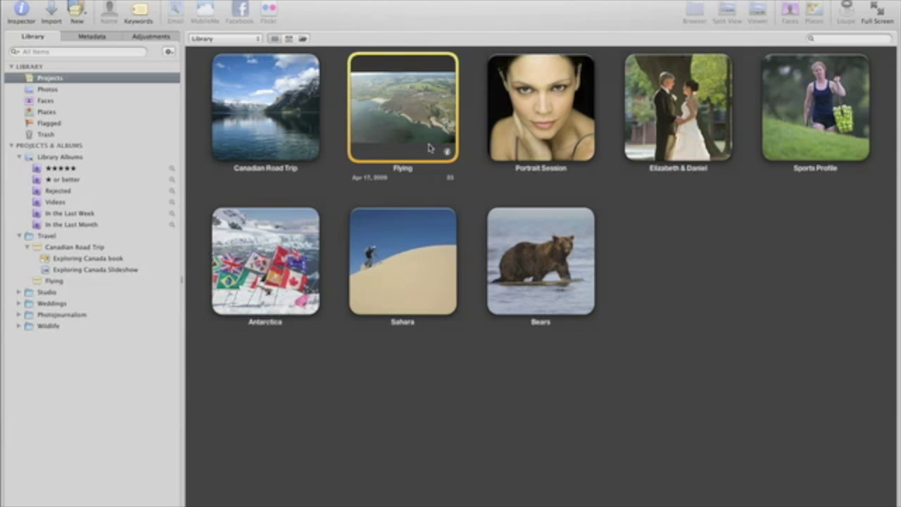
double_click(430, 141)
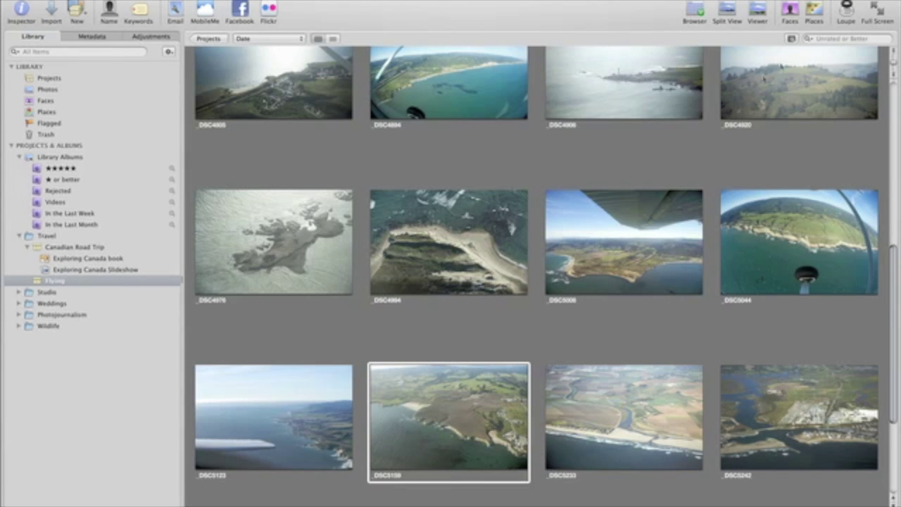
left_click(817, 14)
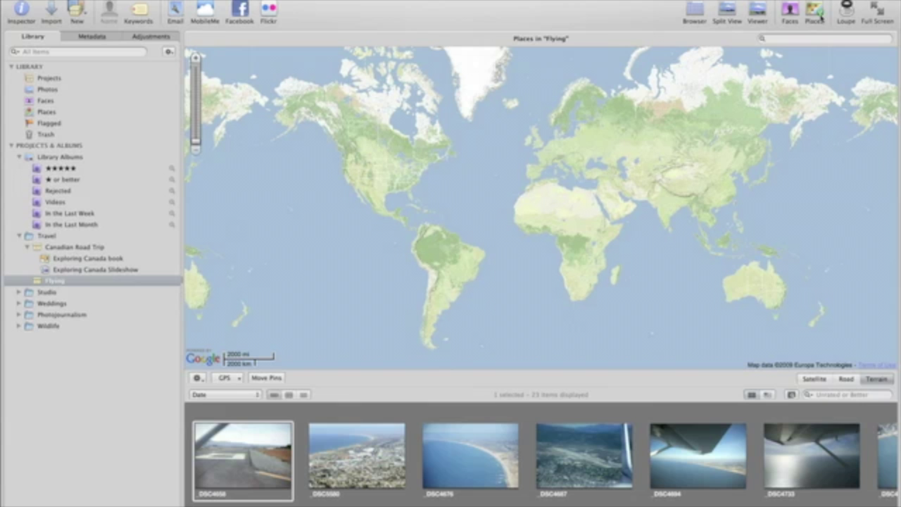
Import the first .log track from GPS Tracking Logs, drawing the Half Moon Bay–Monterey flight path.
left_click(235, 379)
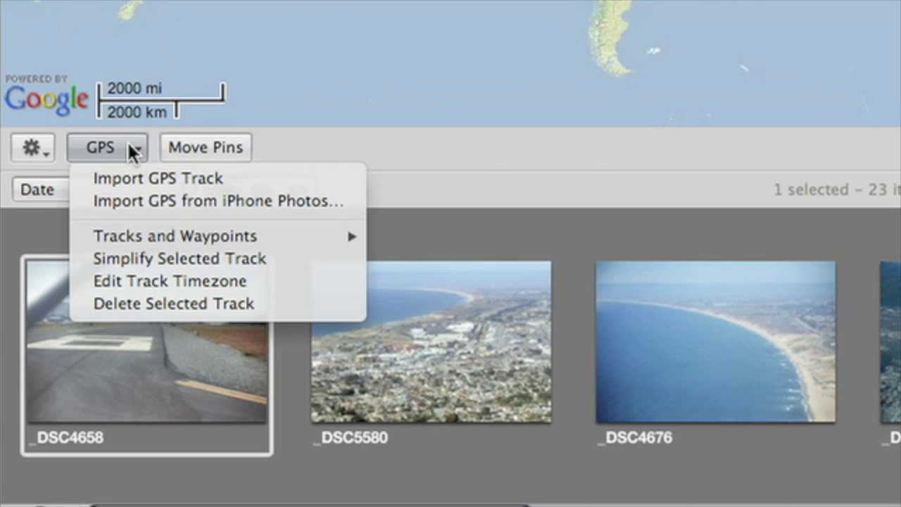
left_click(261, 178)
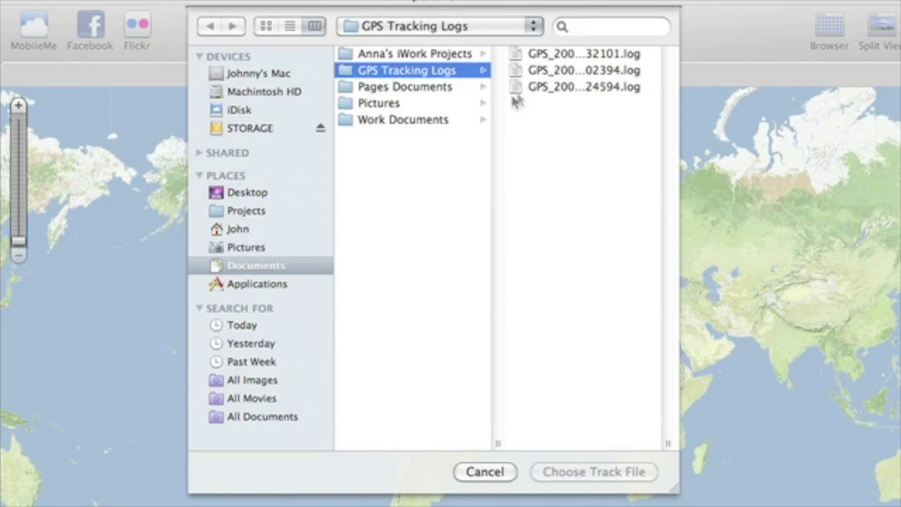
left_click(571, 58)
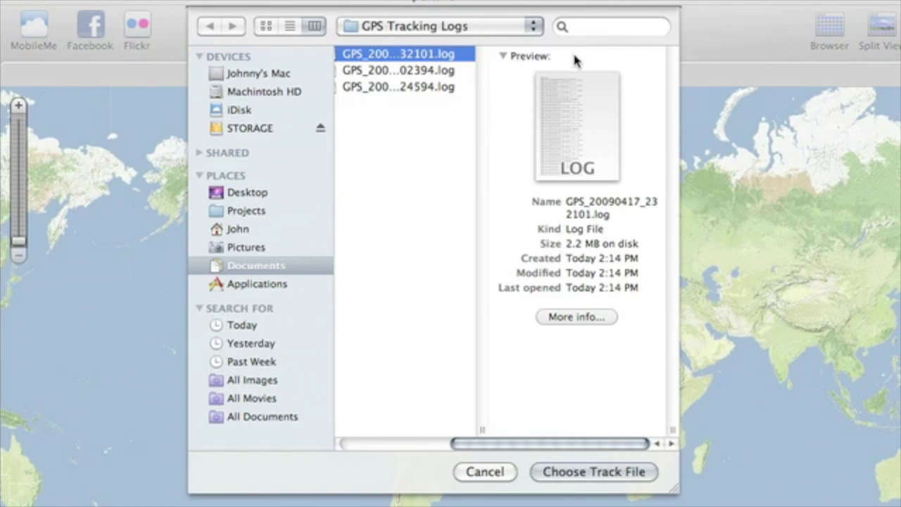
left_click(631, 475)
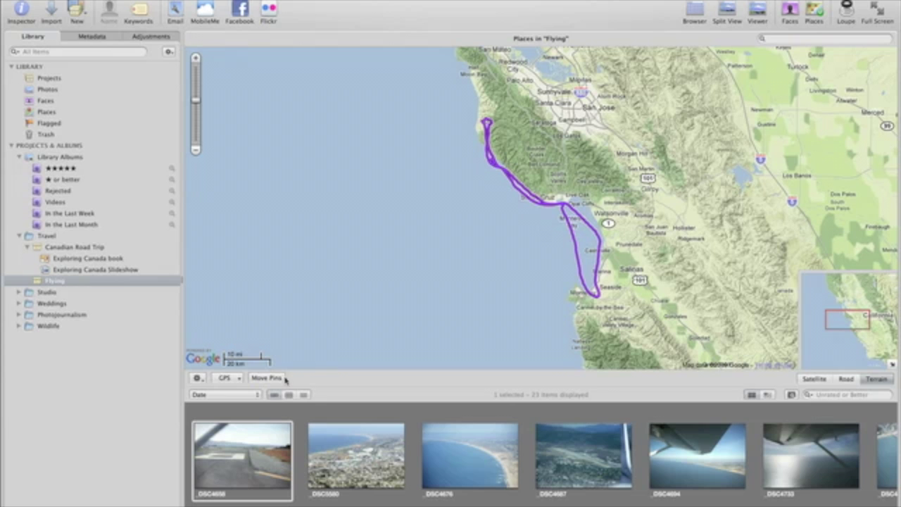
Pin the first Flying photo at Monterey on the track and assign the rest by time.
left_click_drag(250, 451, 592, 281)
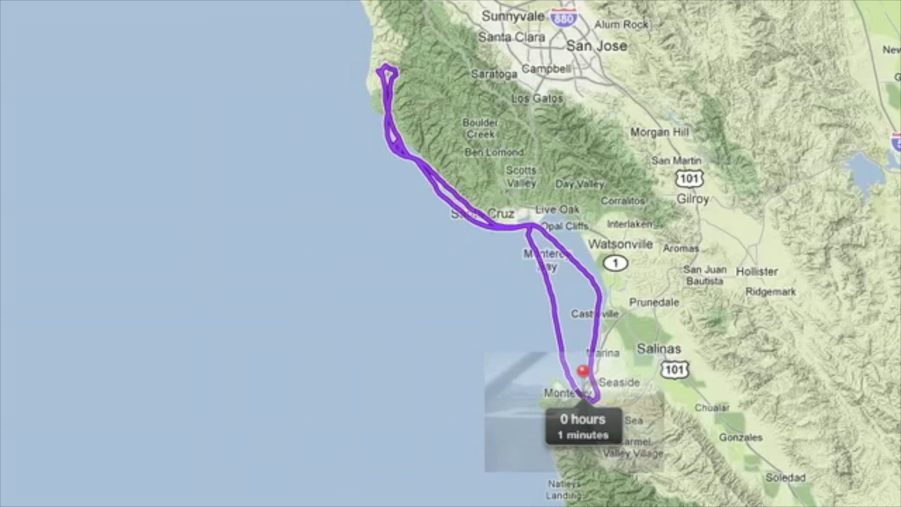
left_click_drag(583, 401, 583, 402)
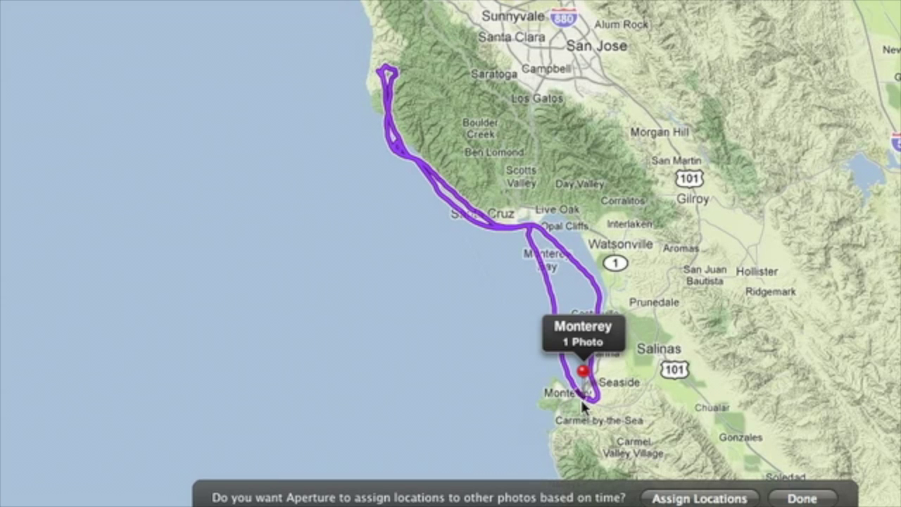
left_click(693, 499)
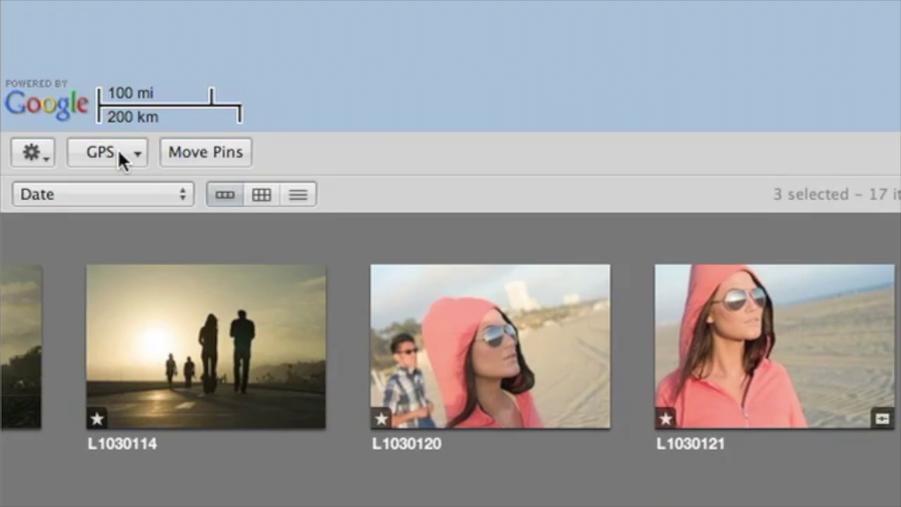
Create waypoints from the six iPhone photos' locations, Big Sur through Santa Monica.
left_click(121, 156)
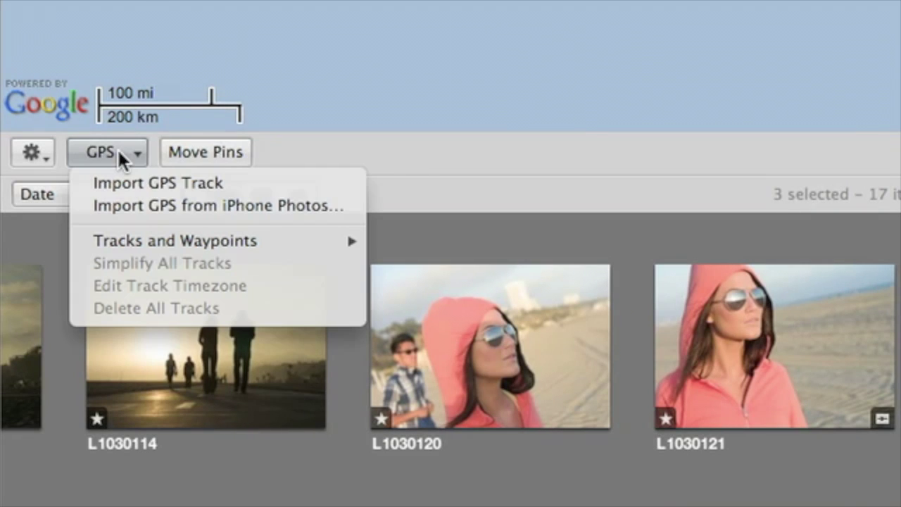
left_click(152, 209)
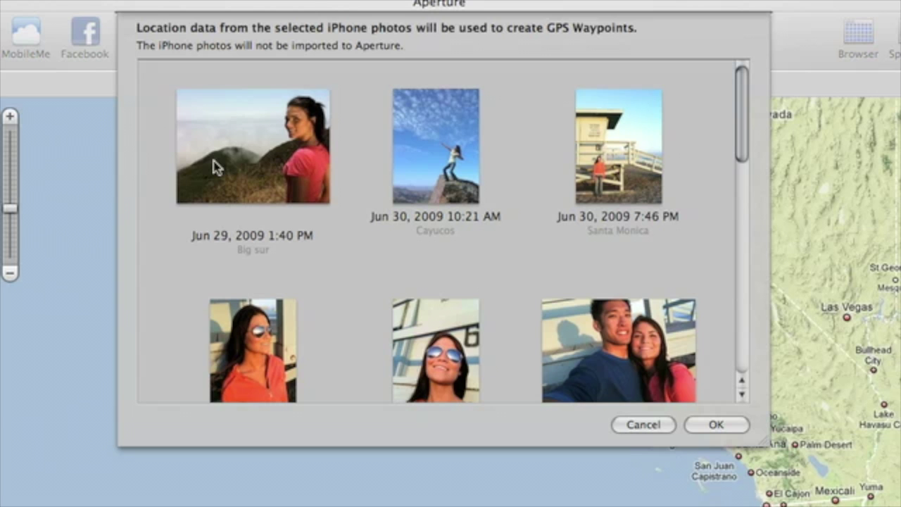
left_click(216, 167)
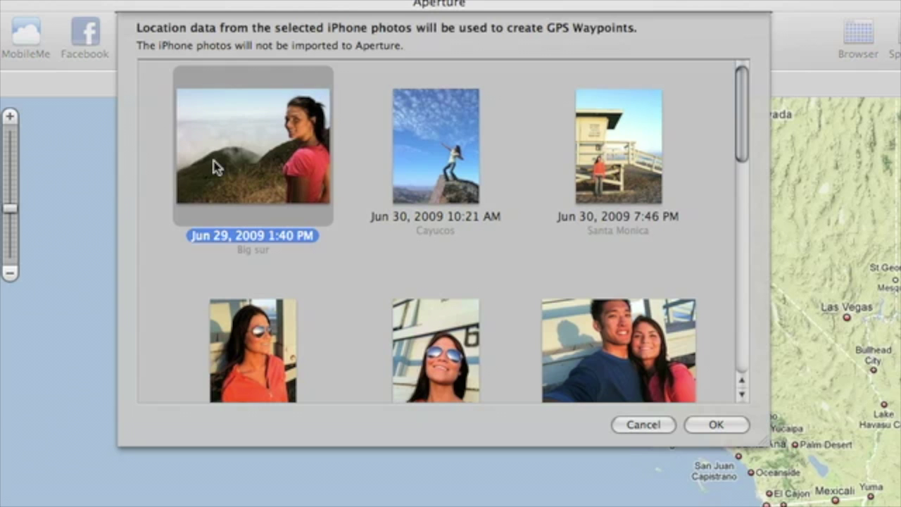
left_click(635, 355, "shift")
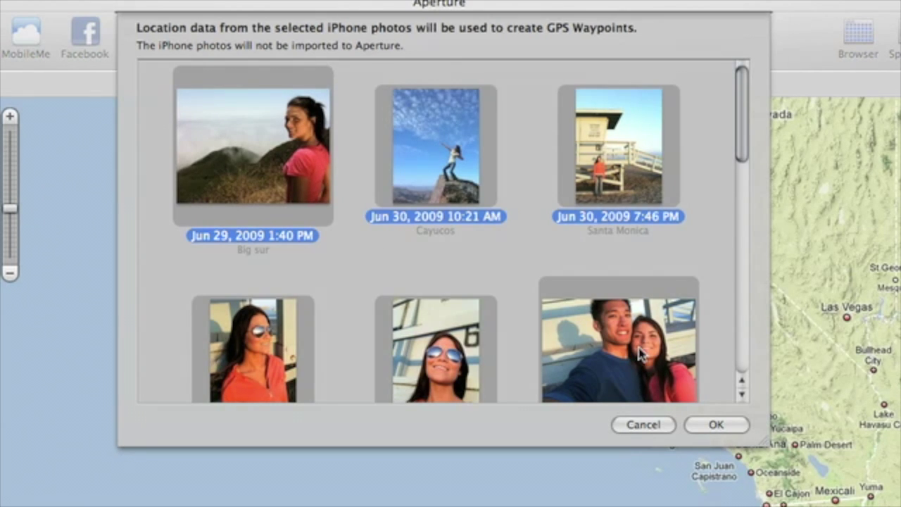
left_click(709, 425)
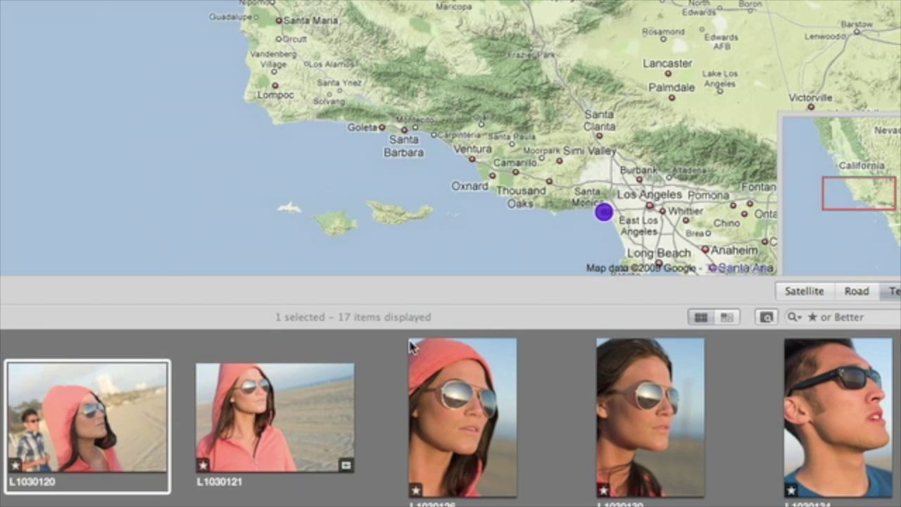
Drop the five beach portraits on Santa Monica and sunset photo L1030114 on Cayucos.
left_click(818, 430, "shift")
left_click_drag(819, 430, 604, 212)
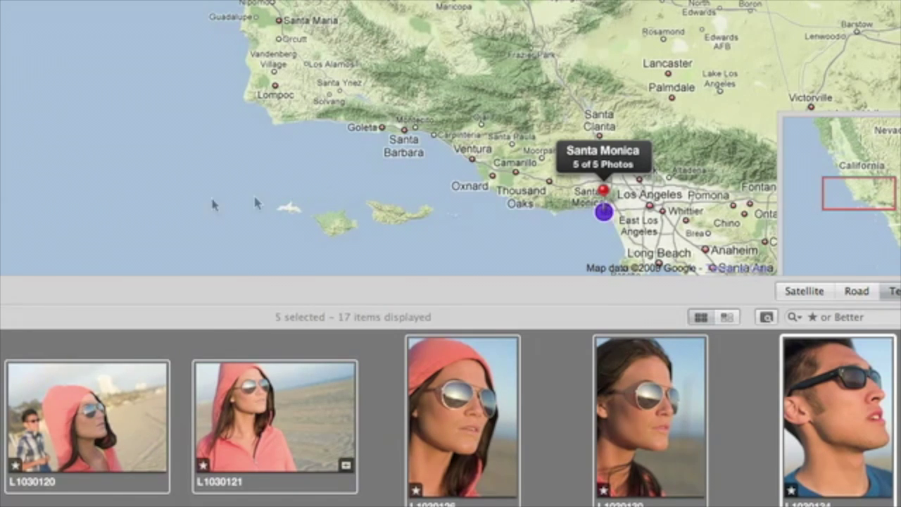
left_click(266, 457)
left_click_drag(266, 458, 445, 140)
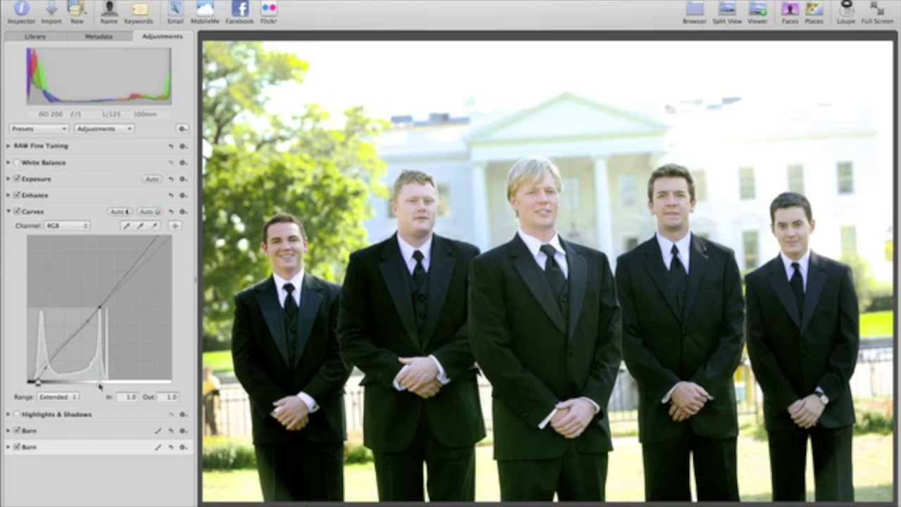
Raise the Curves white point to brighten the groomsmen photo.
left_click_drag(99, 385, 107, 387)
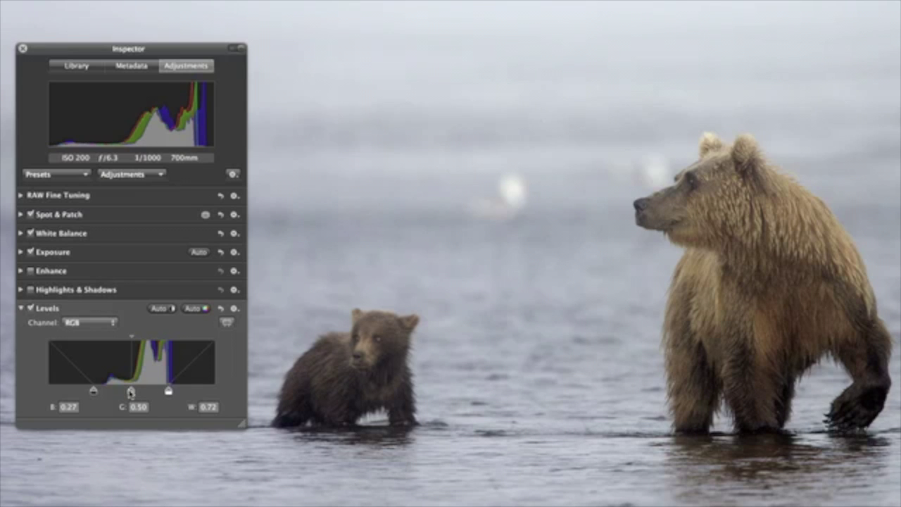
Lower the bears photo's Levels gamma to 0.46 to darken the midtones.
left_click_drag(130, 393, 124, 393)
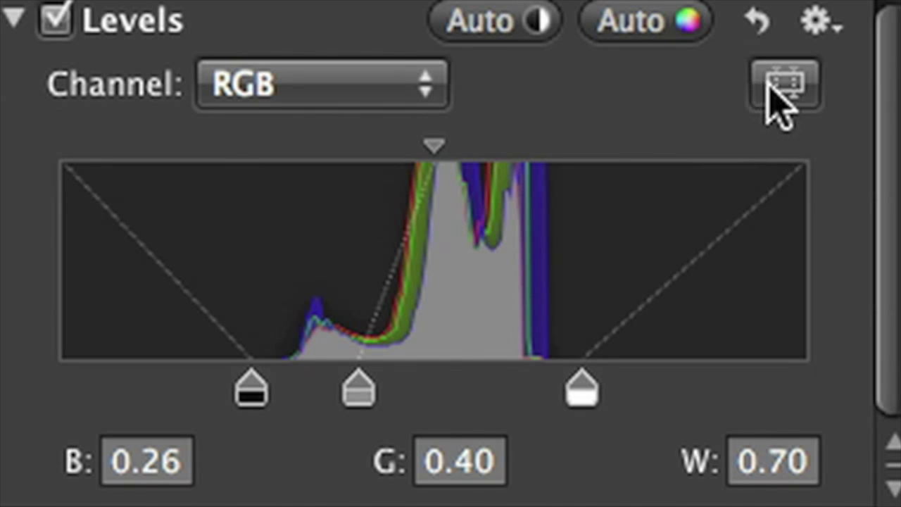
Turn on quarter-tone controls in the bears photo's Levels adjustment.
left_click(223, 322)
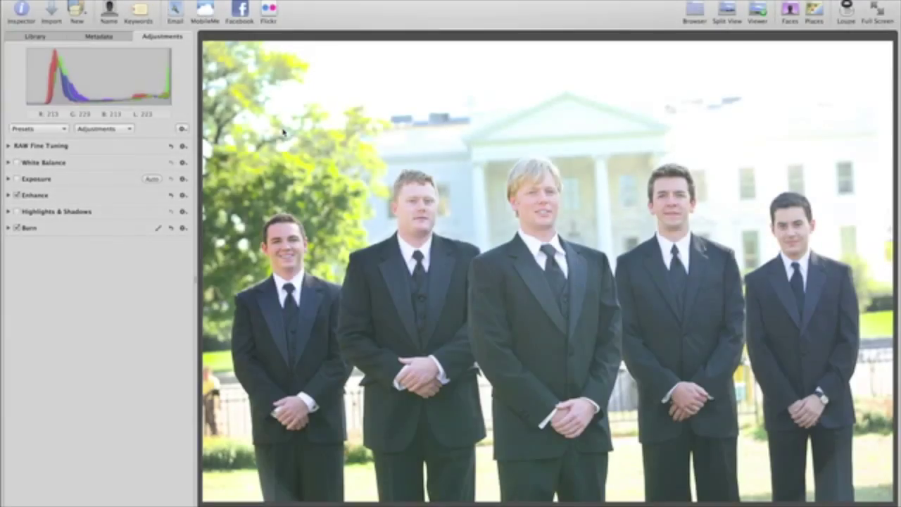
Add Curves to the groomsmen photo, darken shadows, move the black point in, apply Auto luminance.
left_click(125, 129)
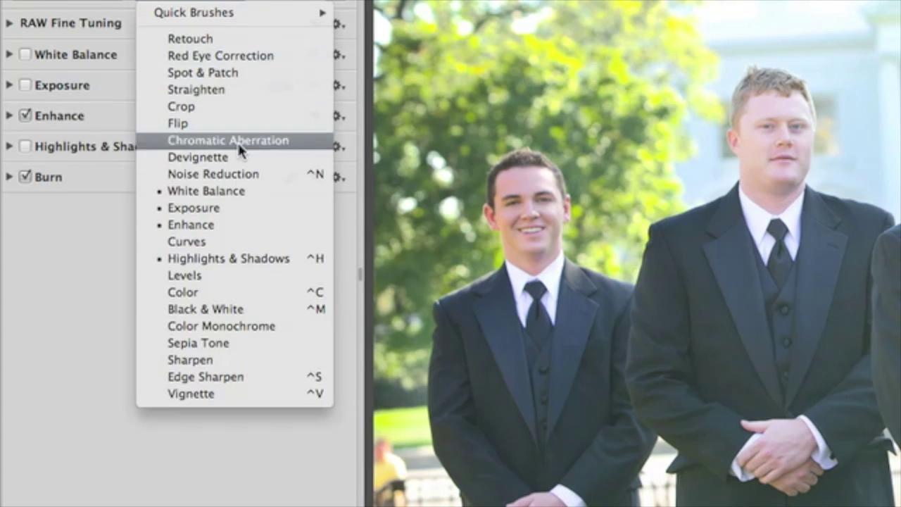
left_click(245, 243)
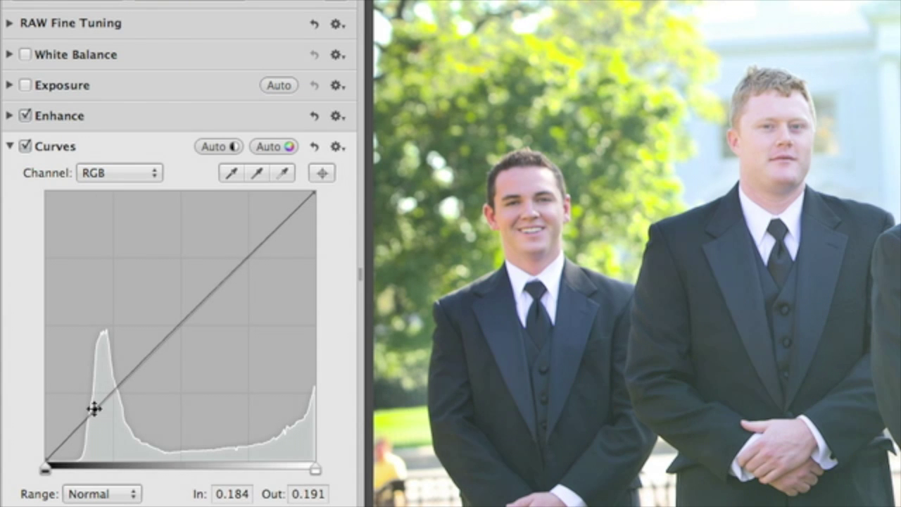
left_click_drag(95, 409, 113, 417)
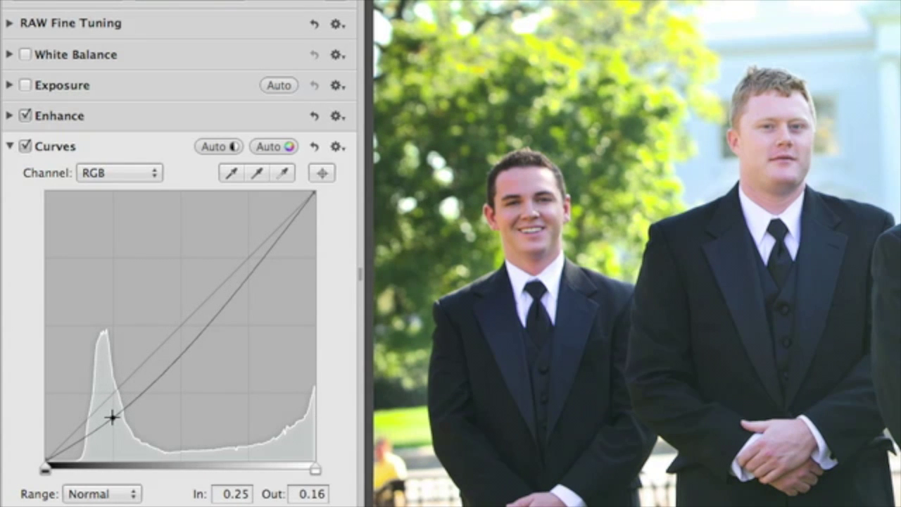
left_click_drag(45, 467, 86, 468)
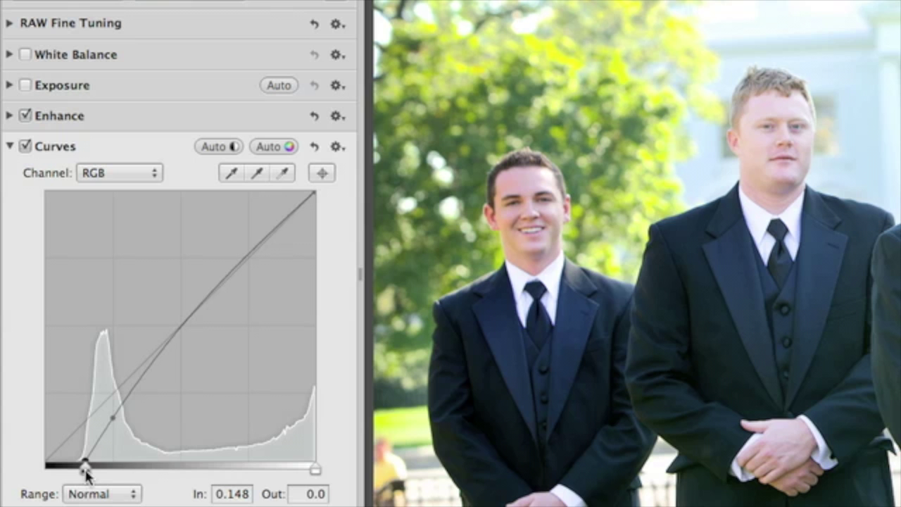
left_click(216, 150)
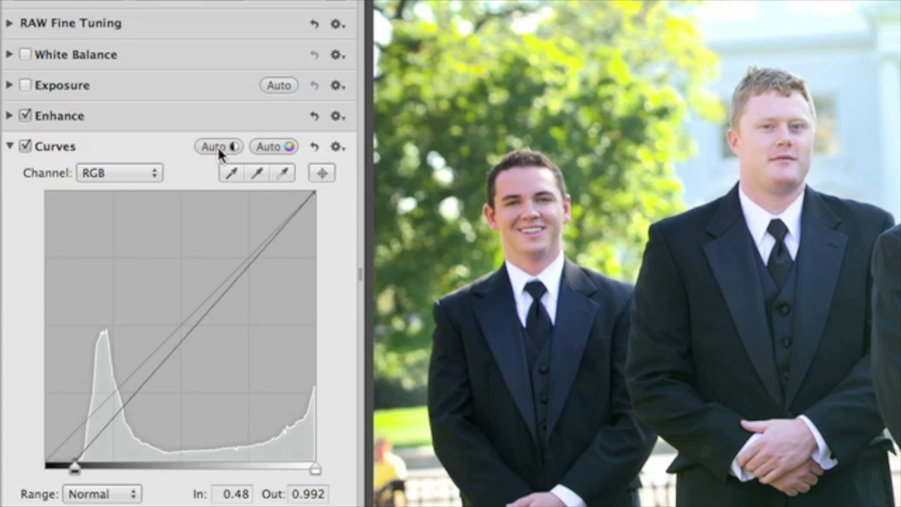
left_click(321, 172)
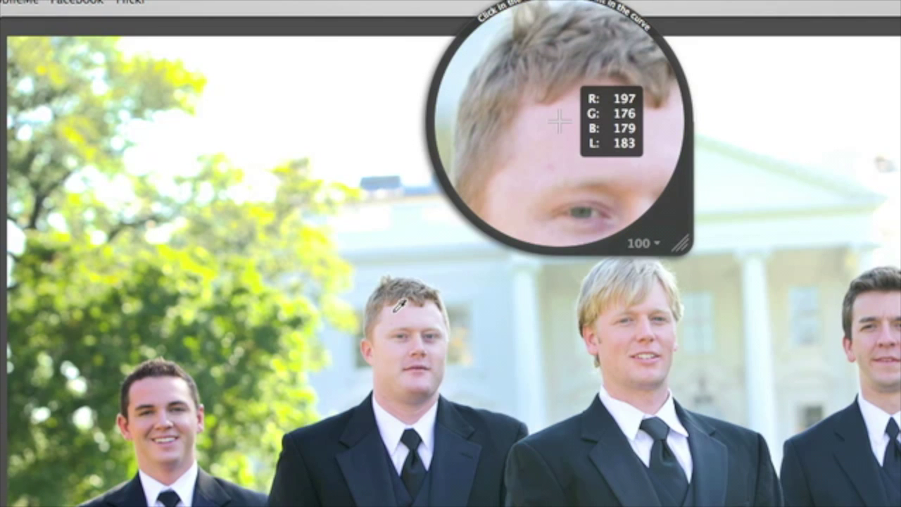
Add a slightly lowered curve point from the groomsman's forehead, then raise the blue black point.
left_click(398, 305)
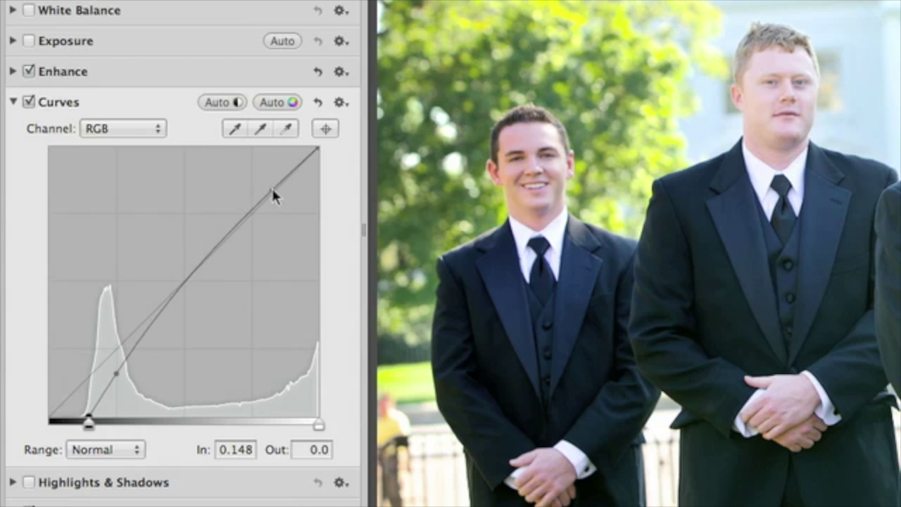
left_click_drag(271, 185, 275, 198)
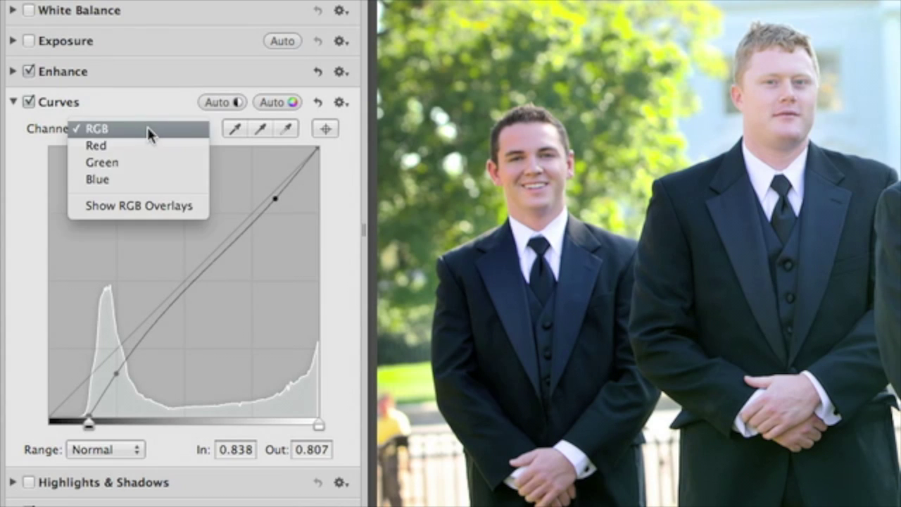
left_click(141, 180)
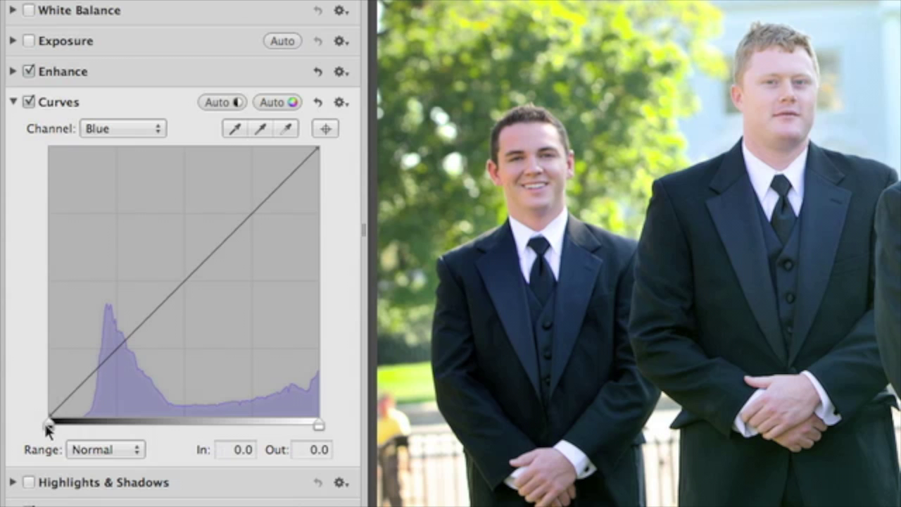
left_click_drag(49, 425, 74, 419)
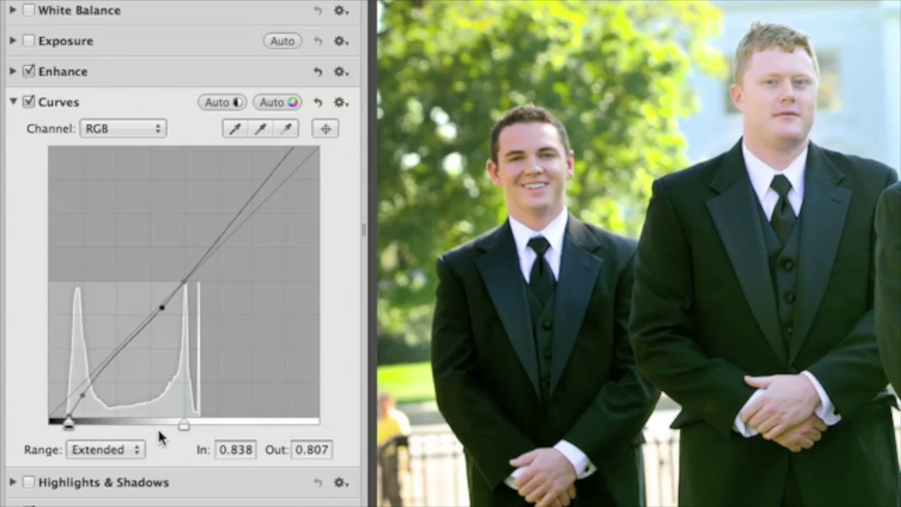
Push the Extended-range RGB white point past 1.0 and toggle Curves off and on to compare.
left_click_drag(183, 424, 190, 423)
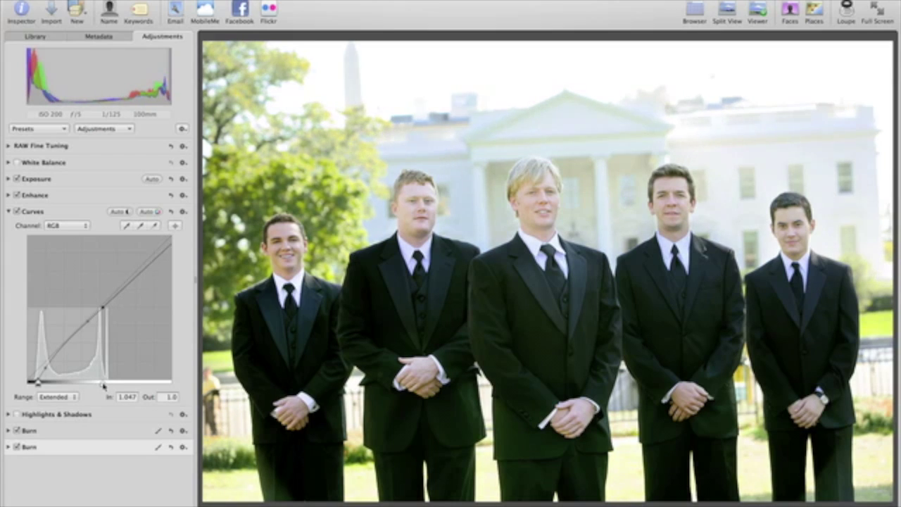
left_click_drag(103, 386, 106, 387)
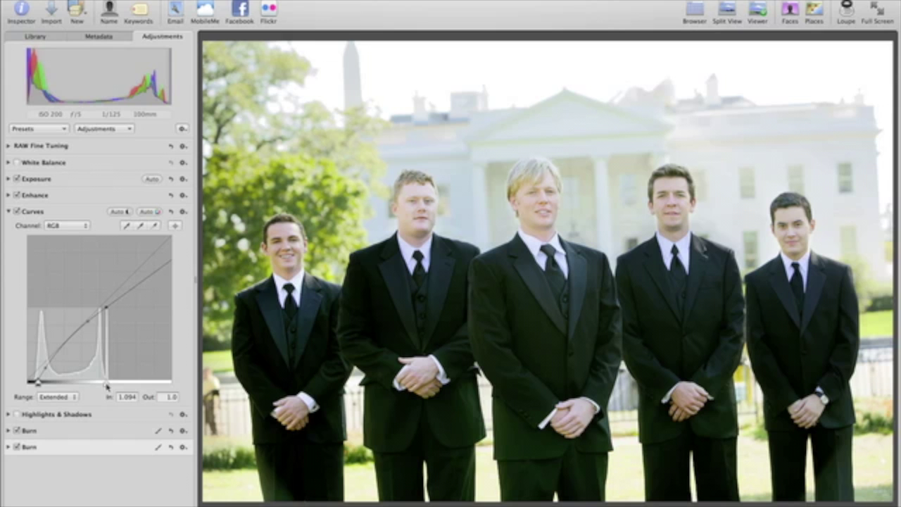
left_click(17, 211)
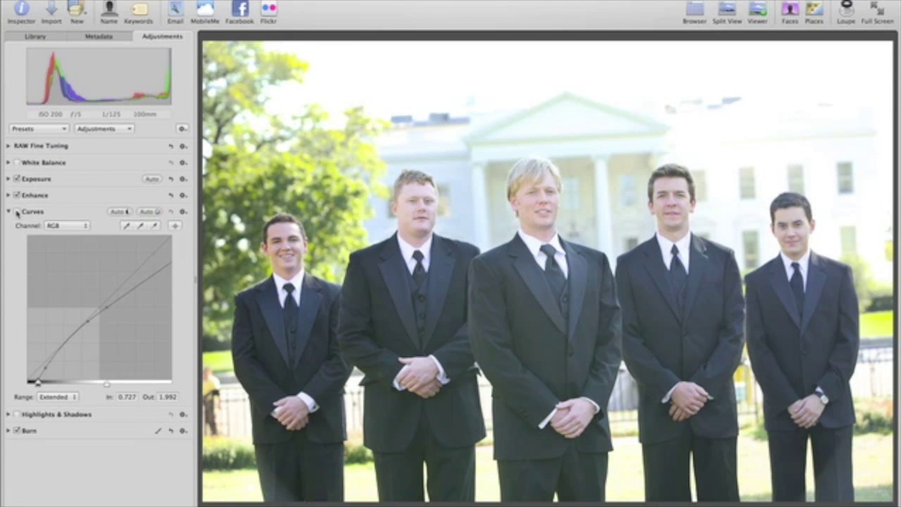
left_click(17, 211)
left_click(17, 211)
left_click(17, 211)
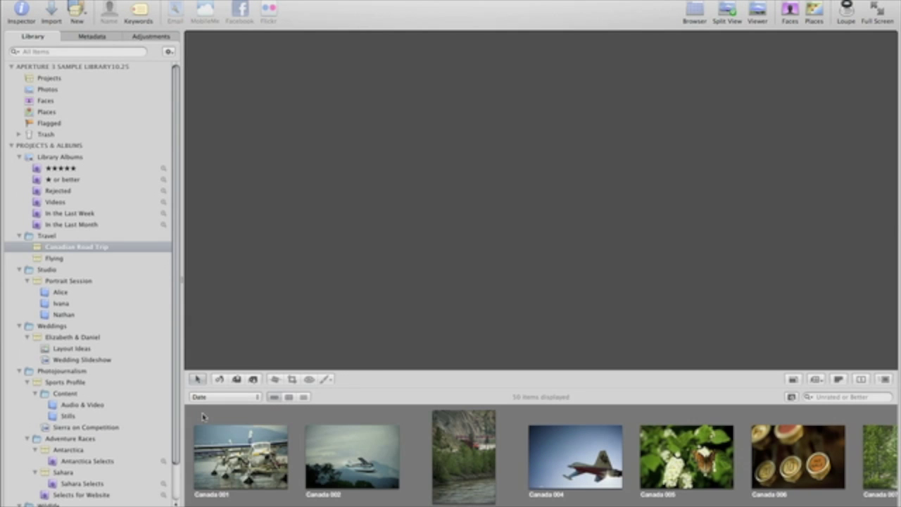
Create an Extra-large Photo Essay book named 'Look North' from all 50 album photos.
key("super+a")
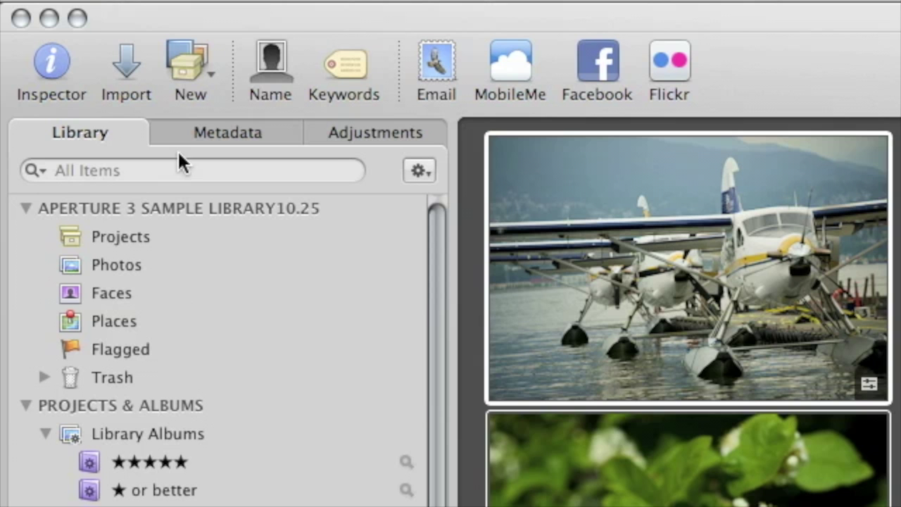
left_click(74, 12)
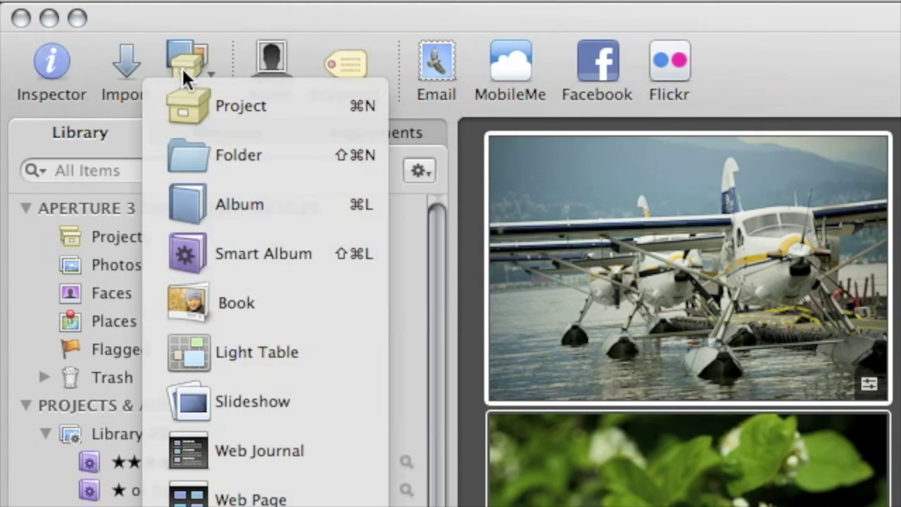
left_click(167, 288)
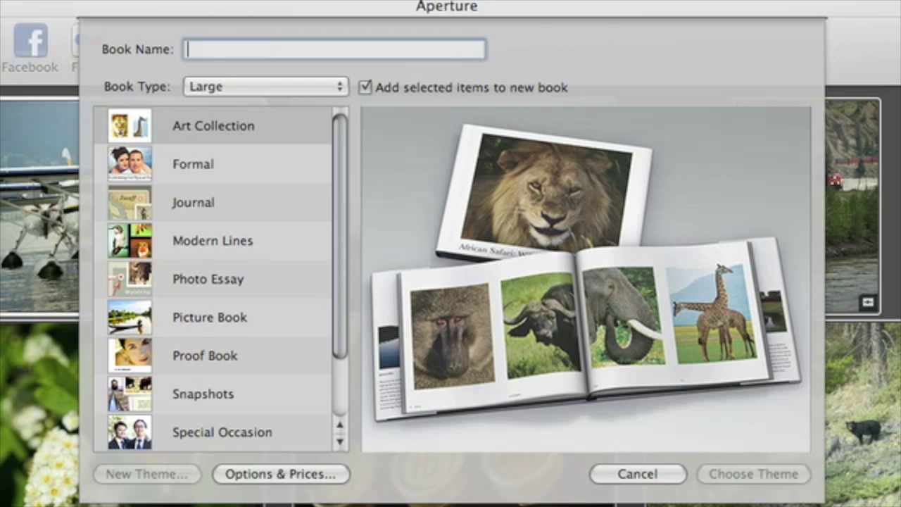
type("Look No")
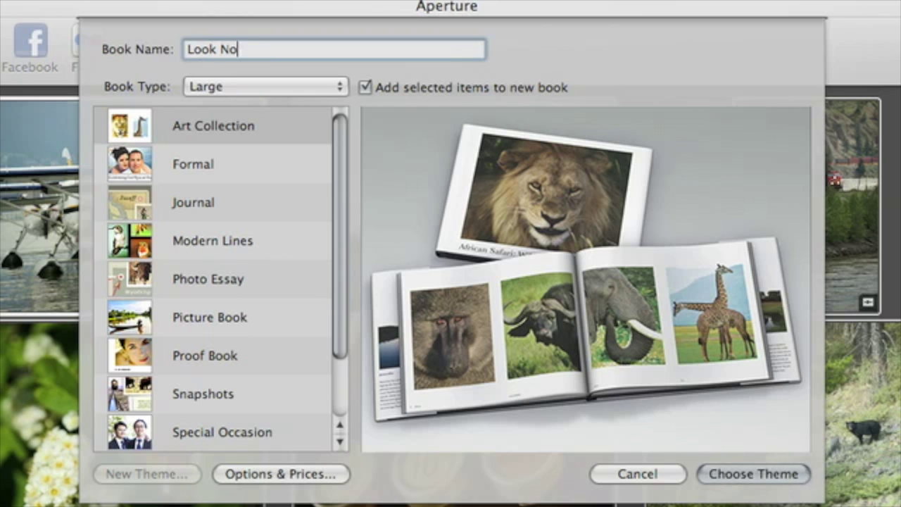
type("rth")
left_click(264, 86)
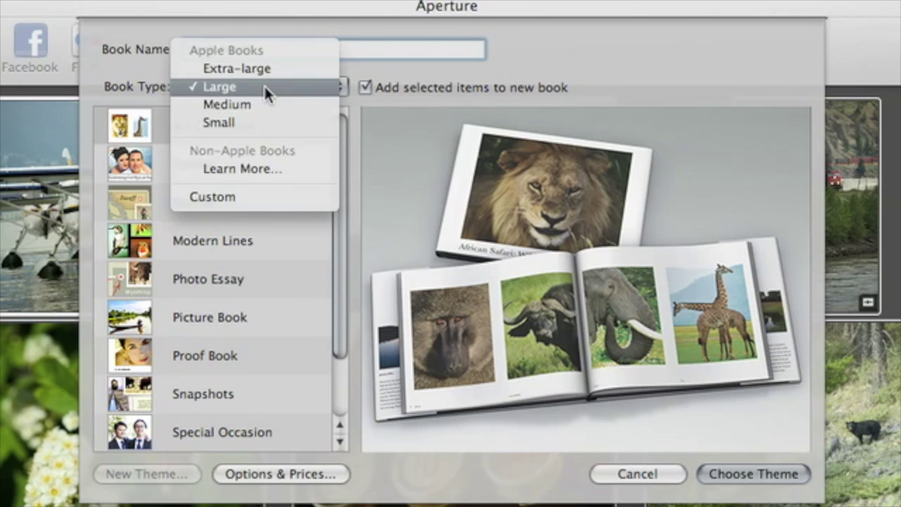
left_click(263, 69)
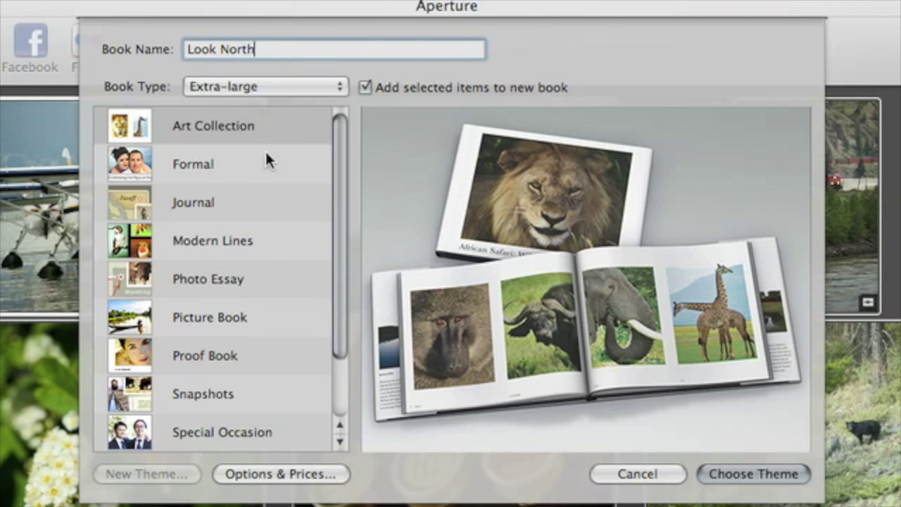
left_click(268, 275)
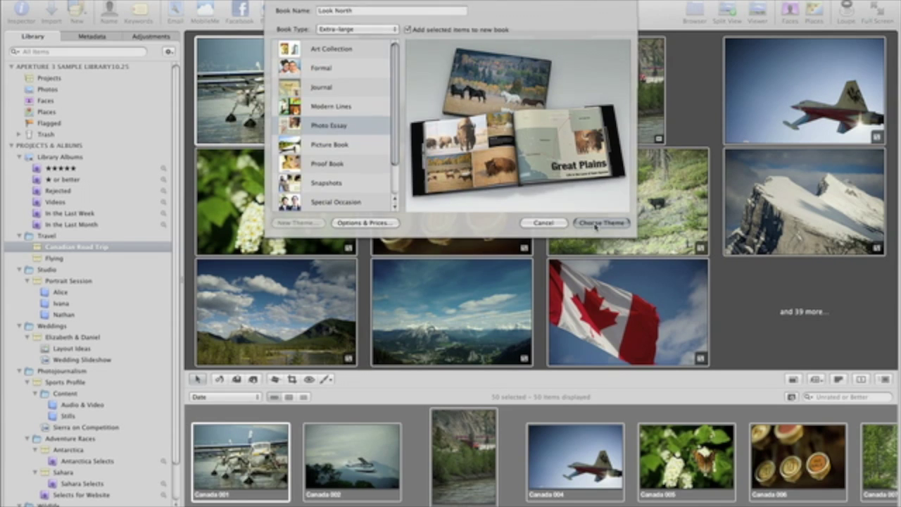
left_click(598, 223)
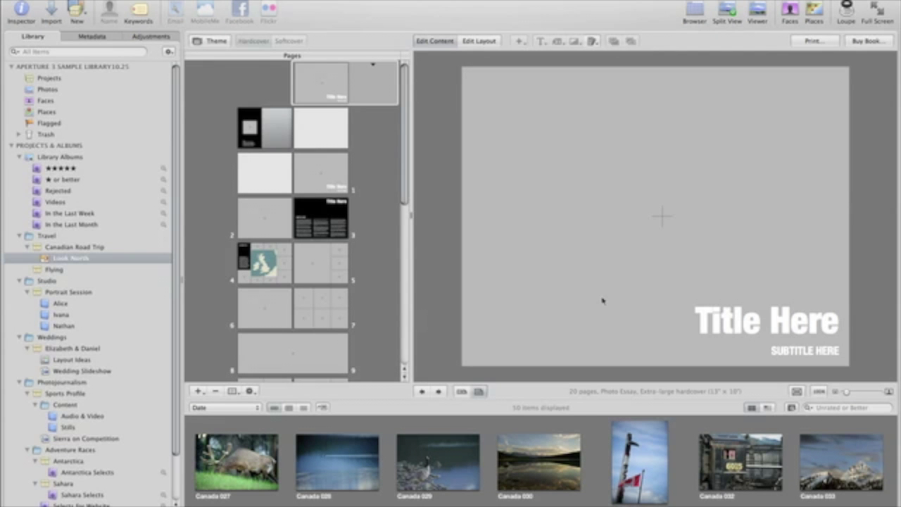
Place Canada 030 on the cover, enlarge it, and shift it to reveal the rocks and trees.
left_click_drag(553, 465, 641, 219)
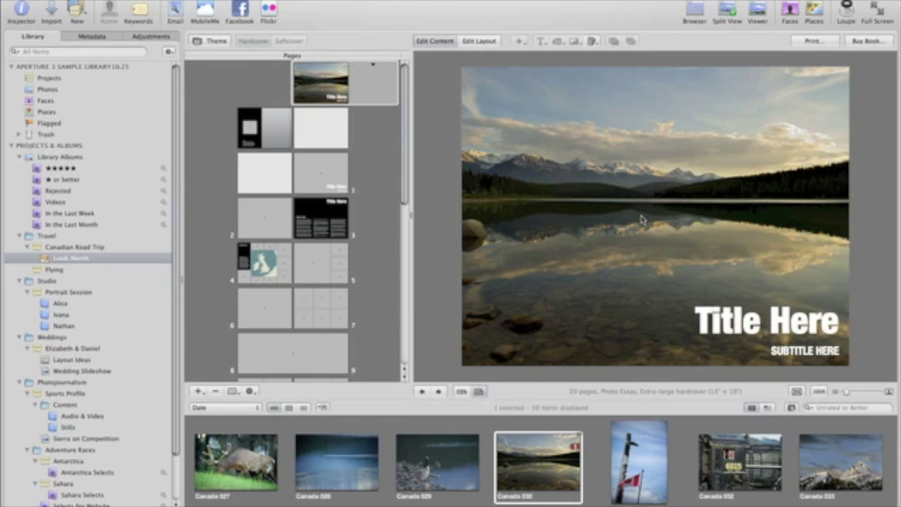
left_click(640, 220)
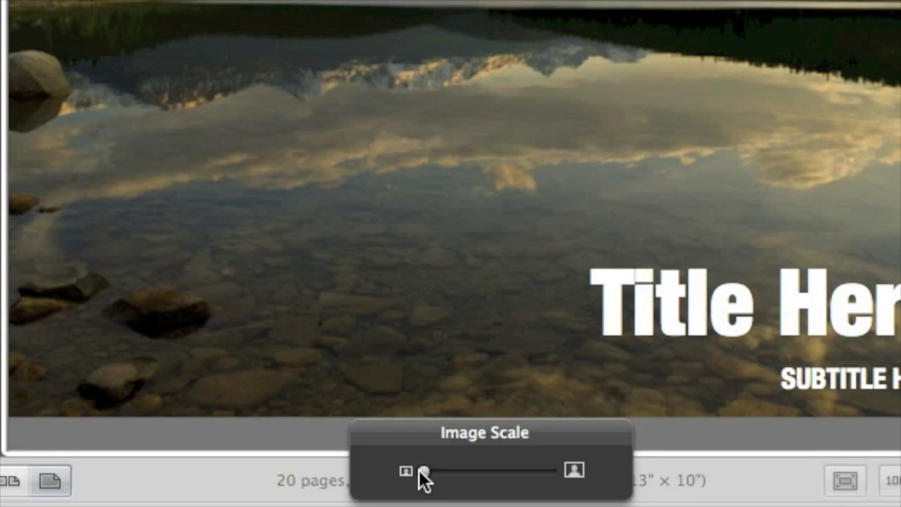
left_click_drag(626, 389, 628, 388)
left_click_drag(429, 478, 442, 477)
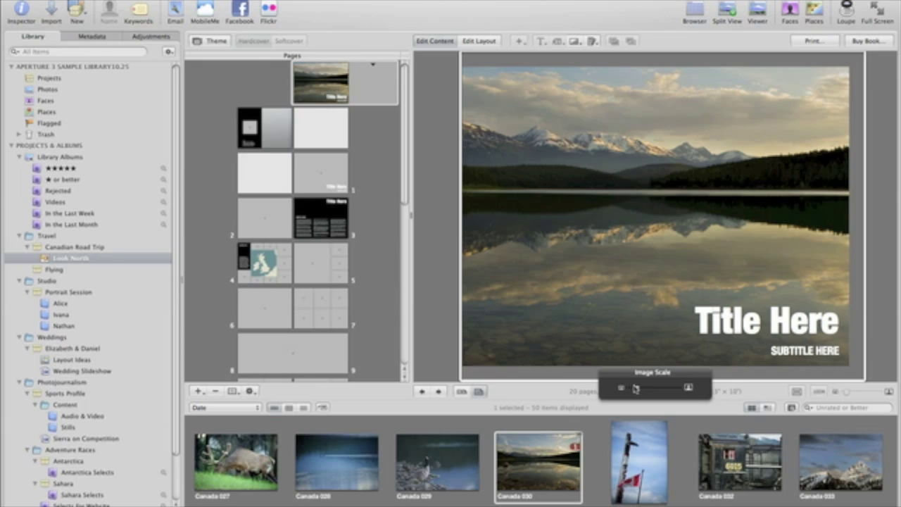
left_click_drag(571, 237, 726, 236)
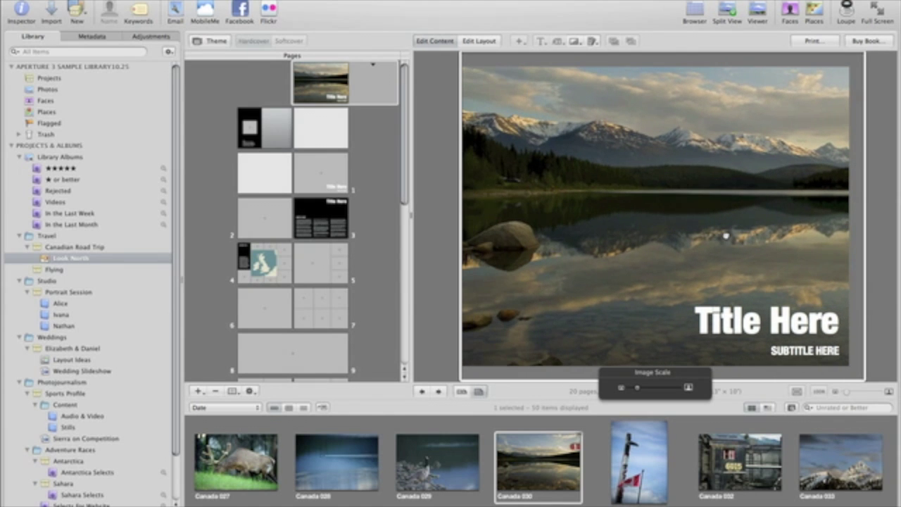
left_click(452, 359)
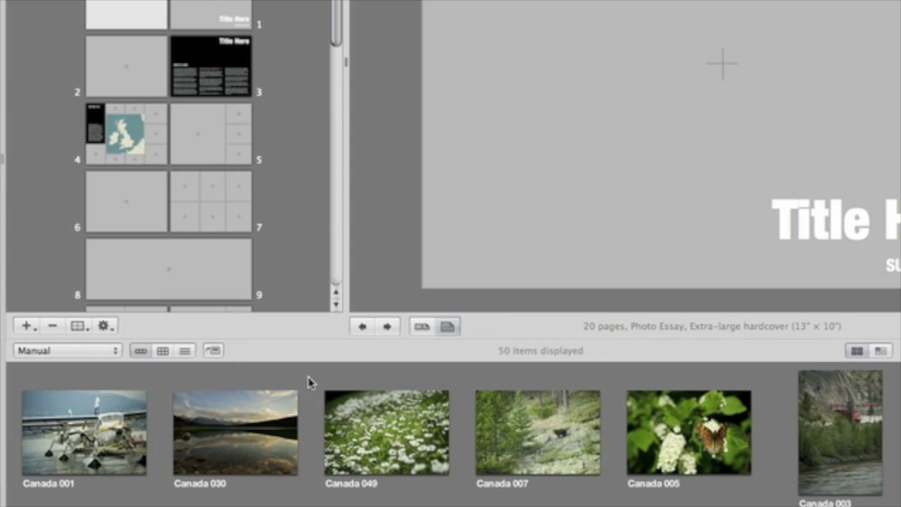
Move Canada 030 to the start and Canada 005 after Canada 001, then autoflow unplaced images.
left_click_drag(243, 430, 29, 420)
left_click_drag(686, 444, 322, 444)
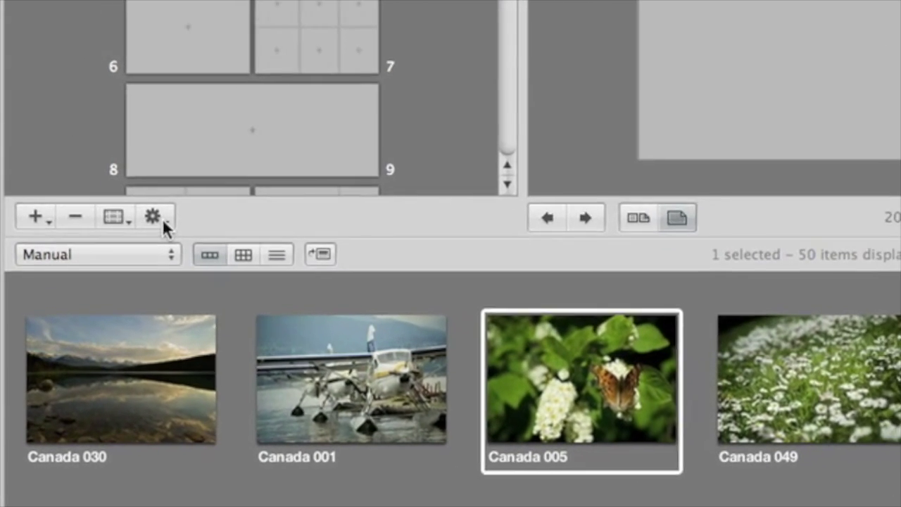
left_click(161, 218)
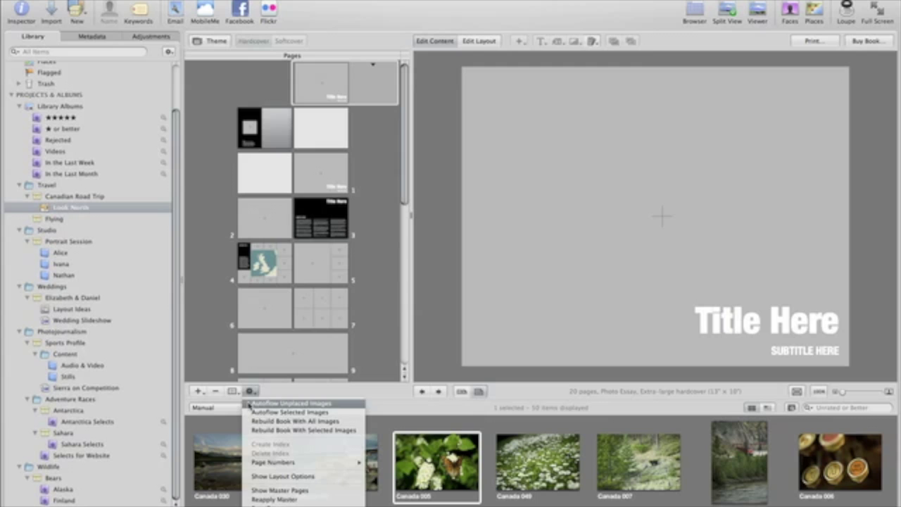
left_click(162, 219)
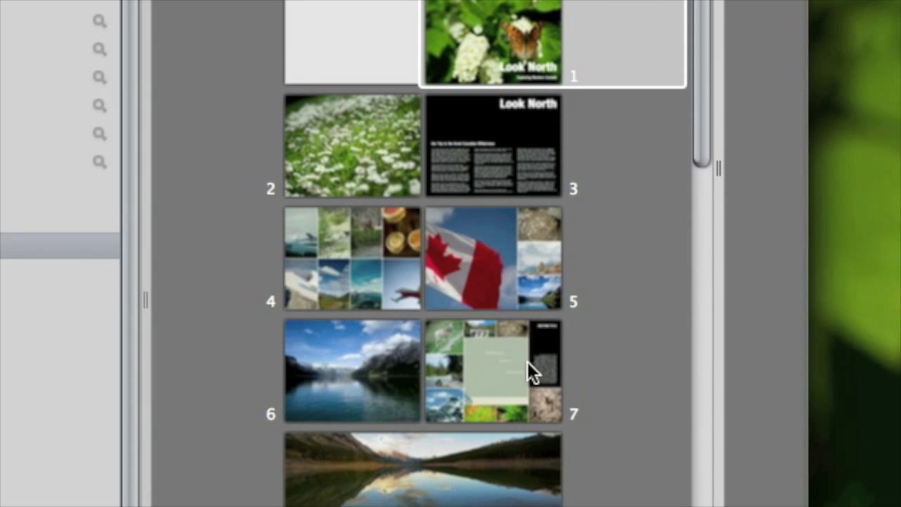
left_click(527, 361)
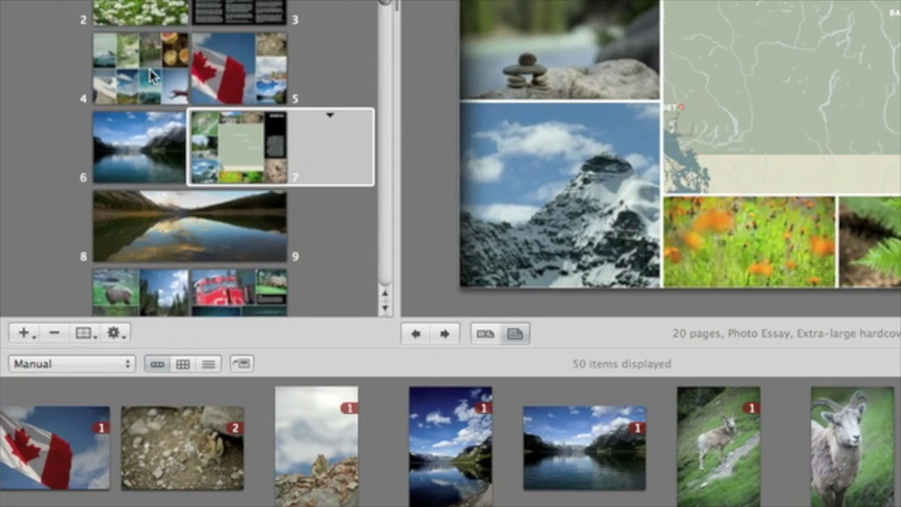
Switch page 4 to the 8-Up w/Text + Map layout.
left_click(152, 76)
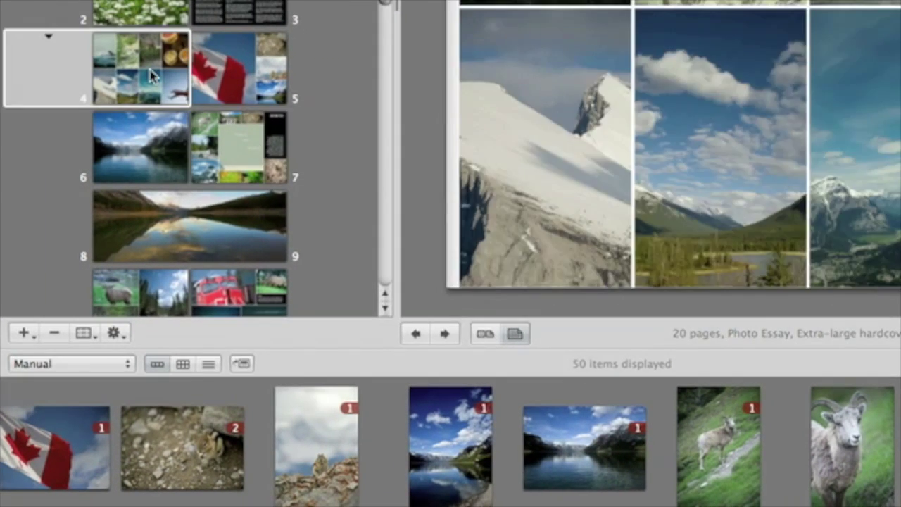
left_click(52, 40)
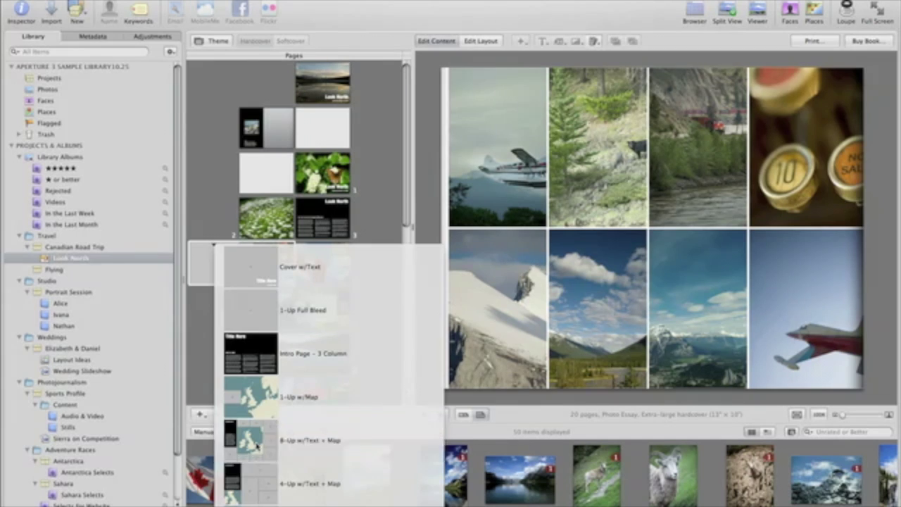
left_click(123, 389)
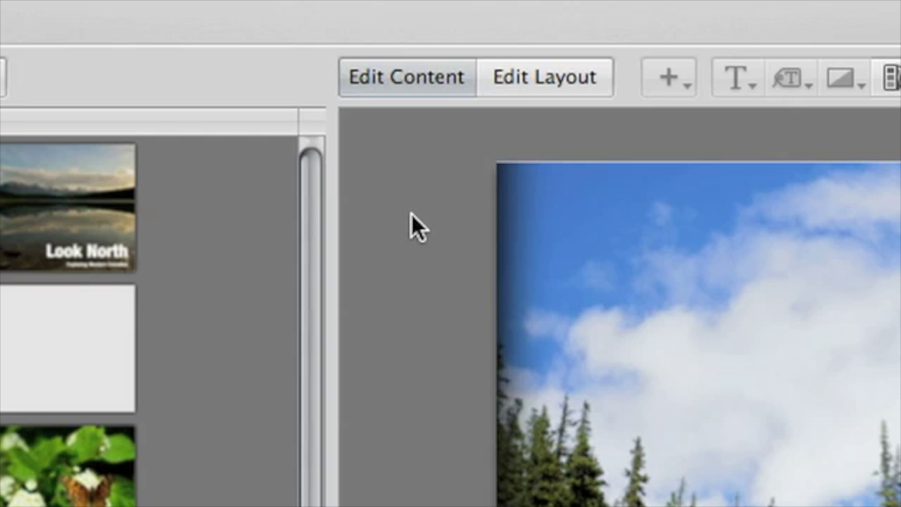
In layout editing, narrow the waterfall photo to leave white space beside it.
left_click(535, 87)
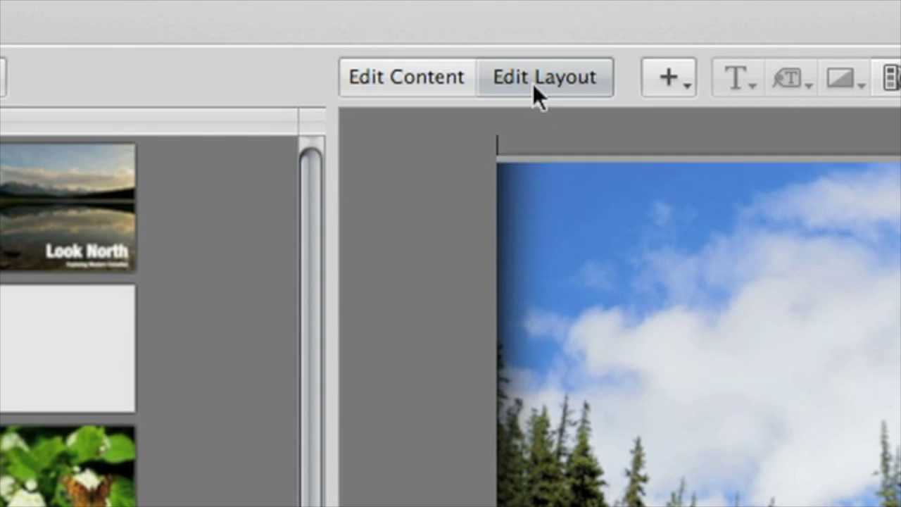
left_click(643, 187)
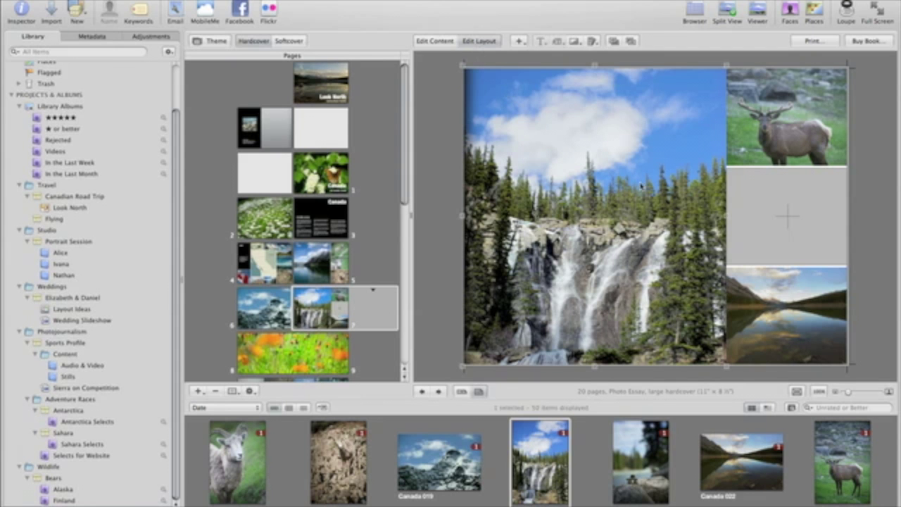
left_click_drag(727, 216, 660, 220)
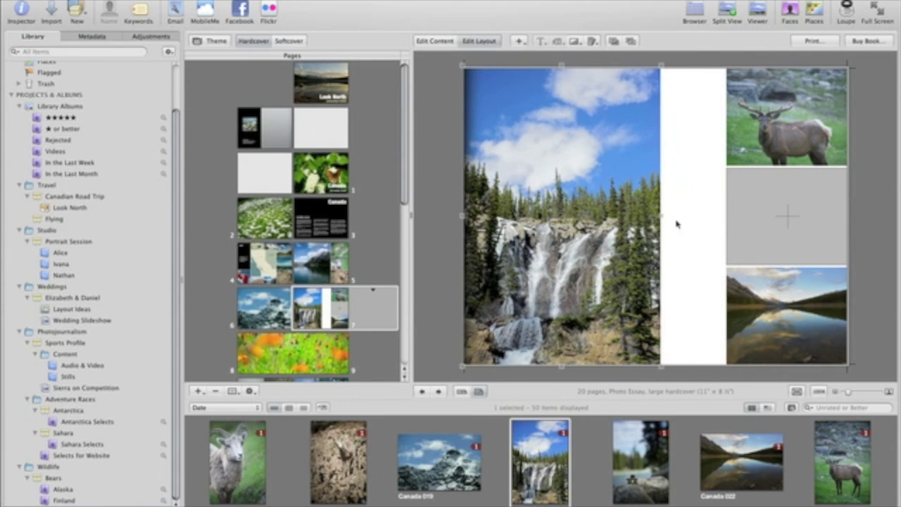
left_click(749, 216)
Enlarge the elk photo into the top-right area and stretch the lake photo up and left.
left_click(729, 162)
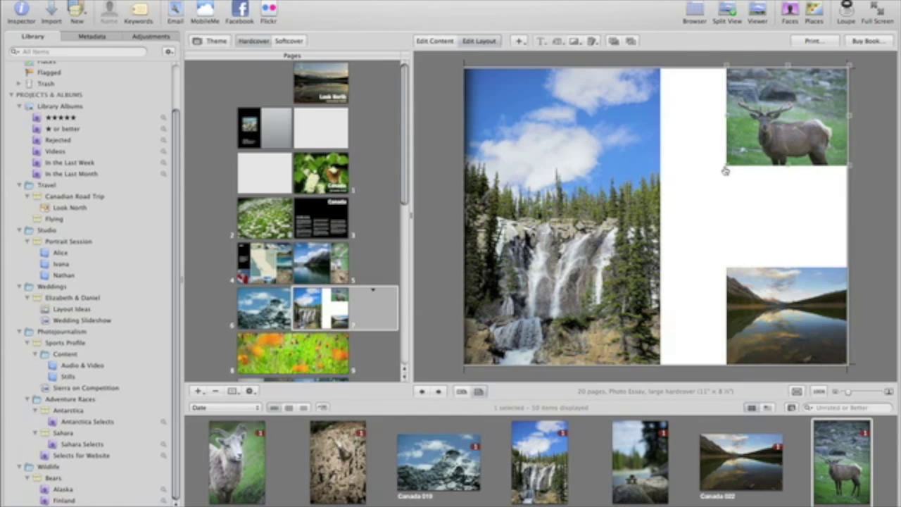
left_click_drag(726, 166, 662, 207)
left_click(777, 306)
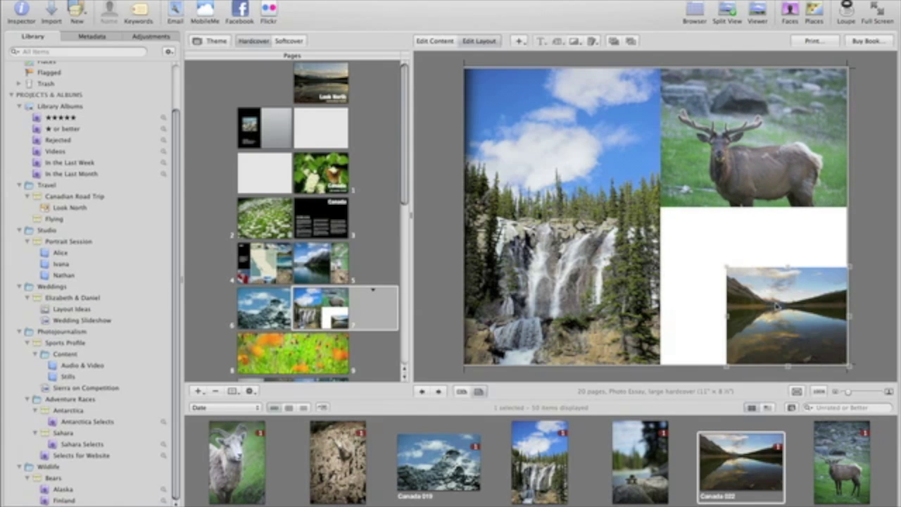
left_click_drag(727, 269, 661, 209)
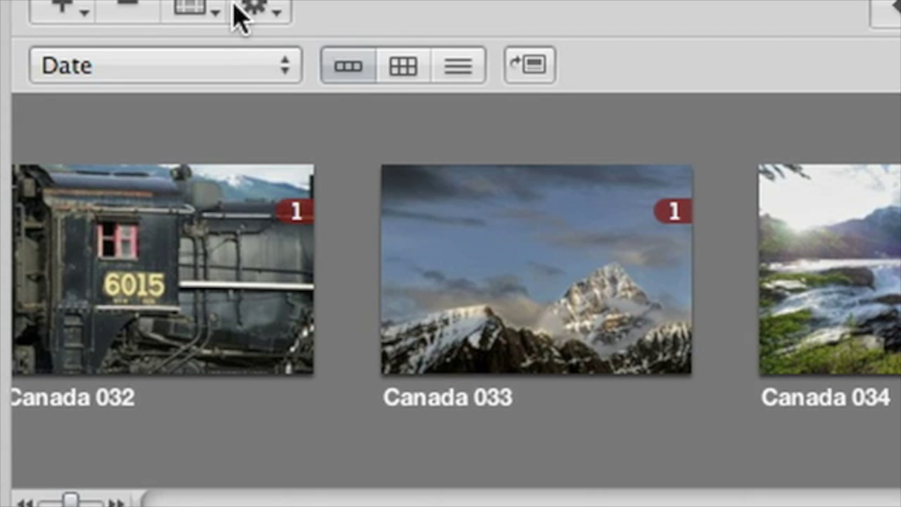
left_click(248, 391)
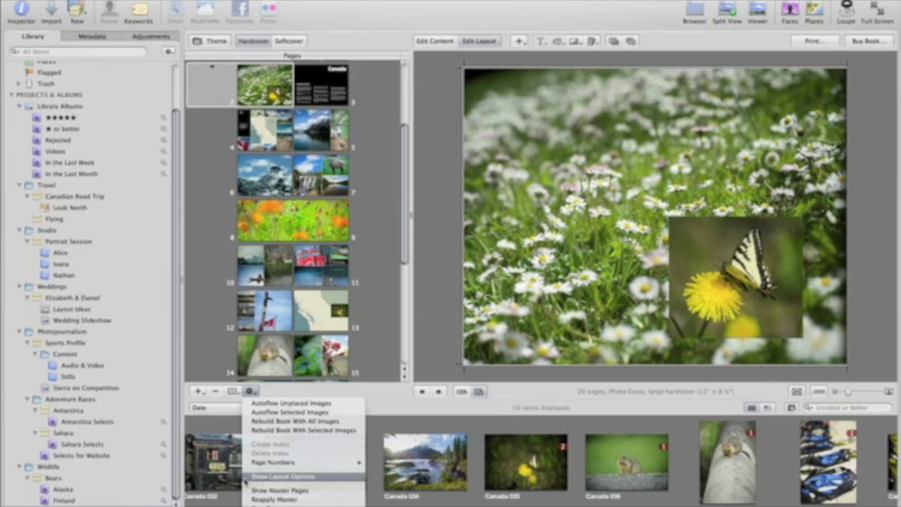
Give the butterfly photo a 0.12 in. border and rotate it to 340°.
left_click(248, 477)
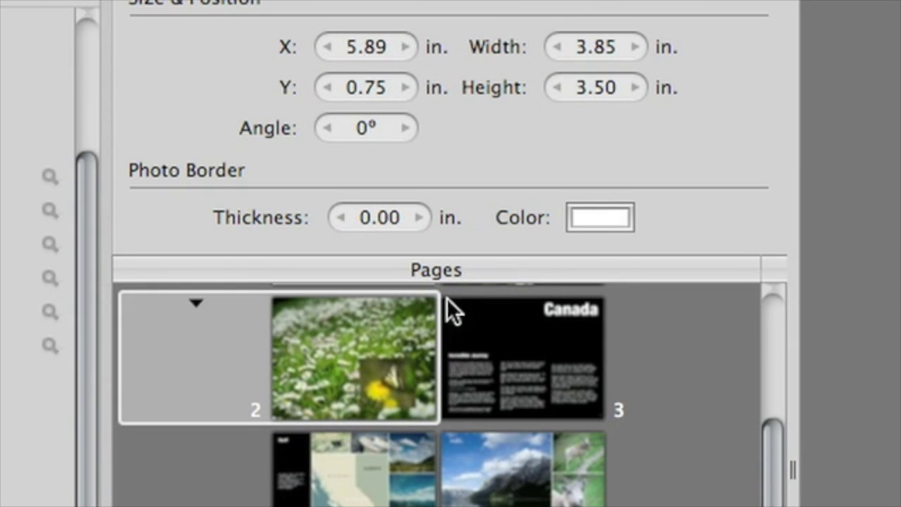
left_click(415, 218)
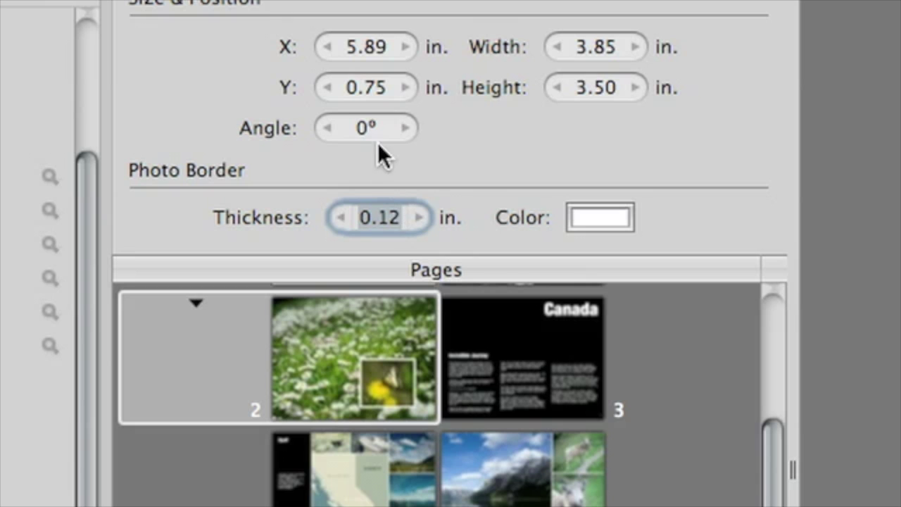
left_click(373, 128)
type("340")
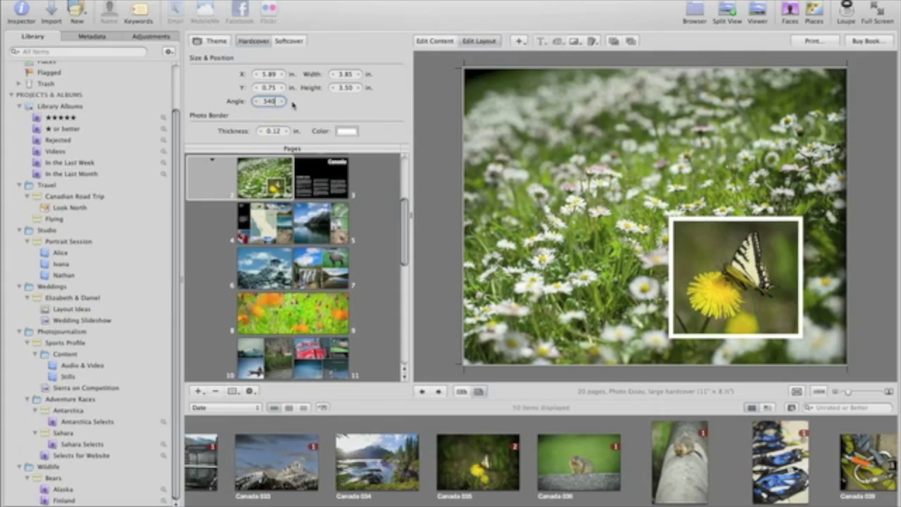
key("Return")
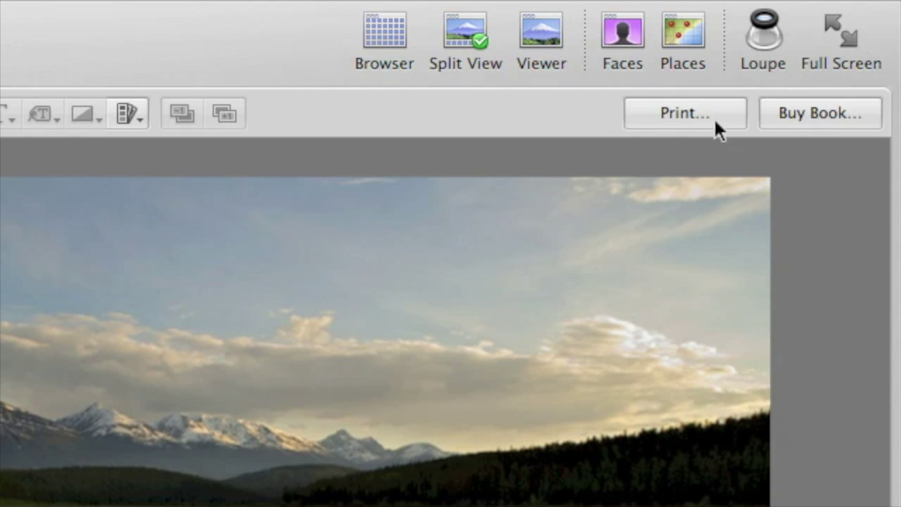
Start buying the Look North book and enter the Apple ID in the sign-in sheet.
left_click(821, 111)
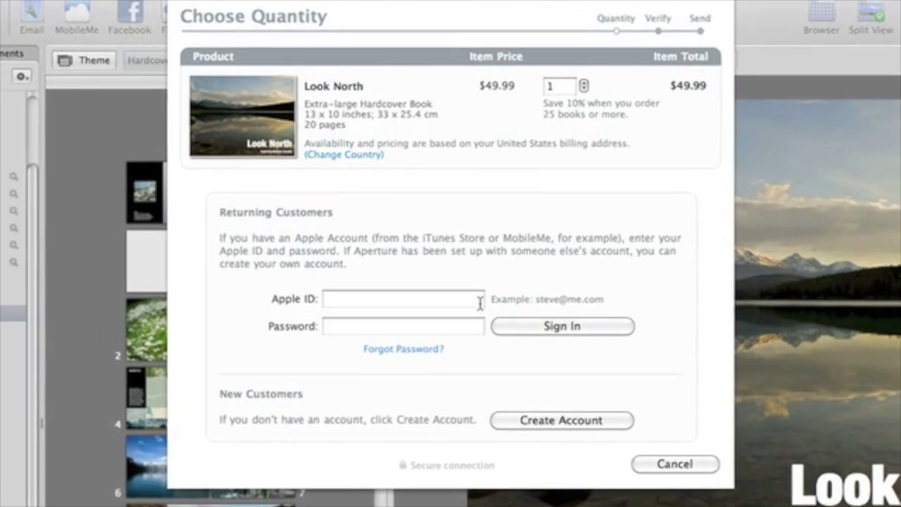
left_click(472, 239)
type("japplese")
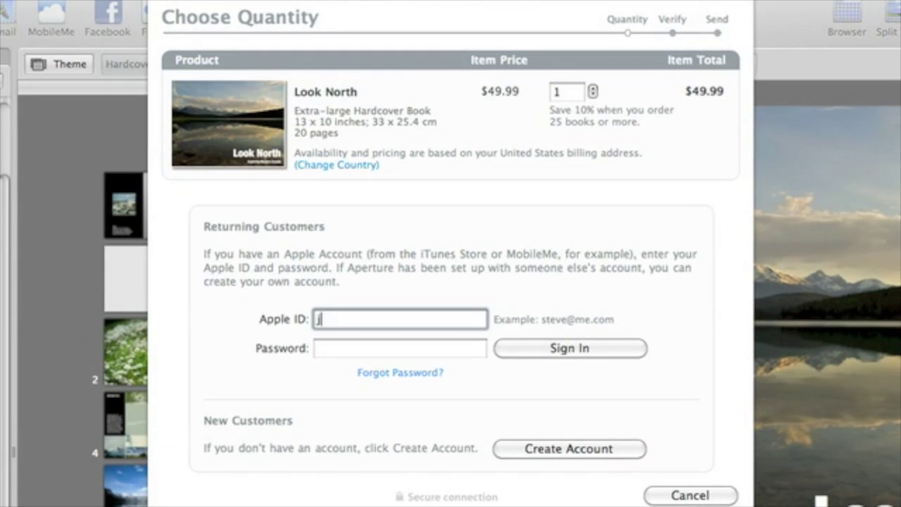
type("ed@")
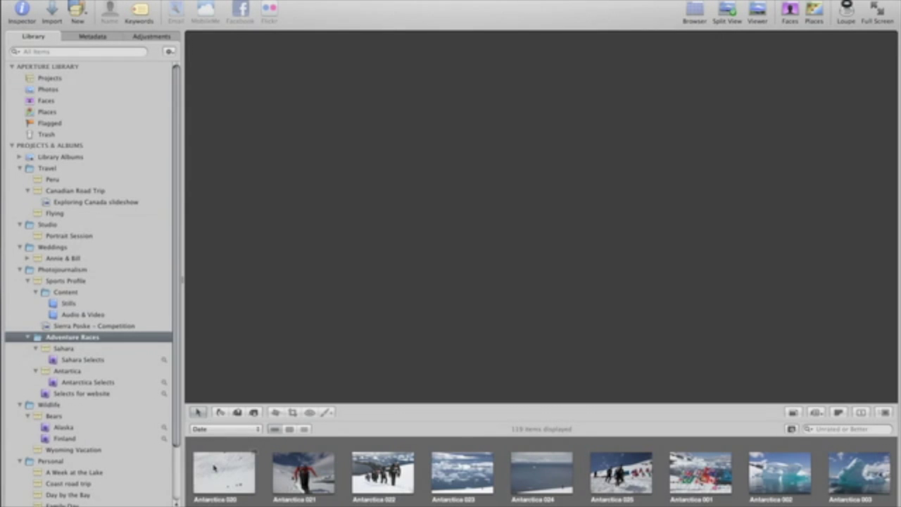
Compare nine Antarctica photos in the Viewer, then drop the Antarctica 024 seascape.
left_click(216, 468)
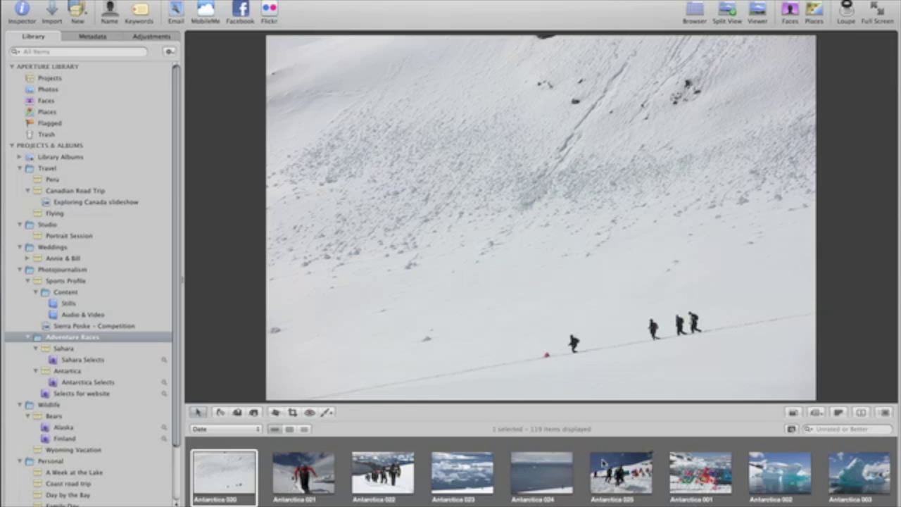
left_click(846, 459, "shift")
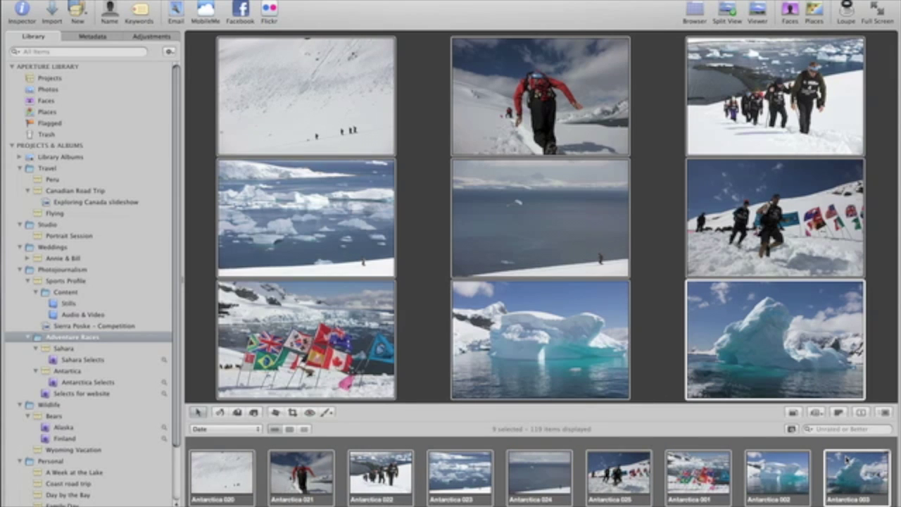
left_click(519, 262, "super")
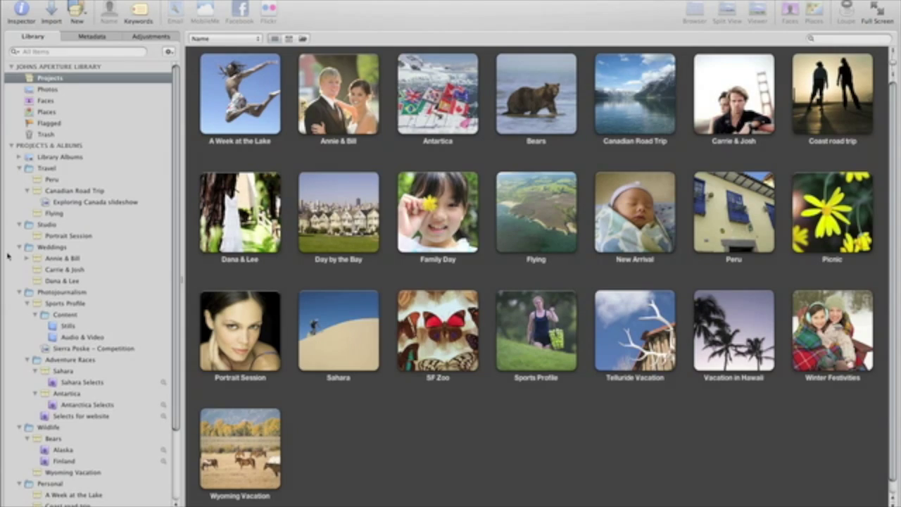
Open the Sahara album in Split View, compare its first six photos, then deselect them.
left_click(21, 375)
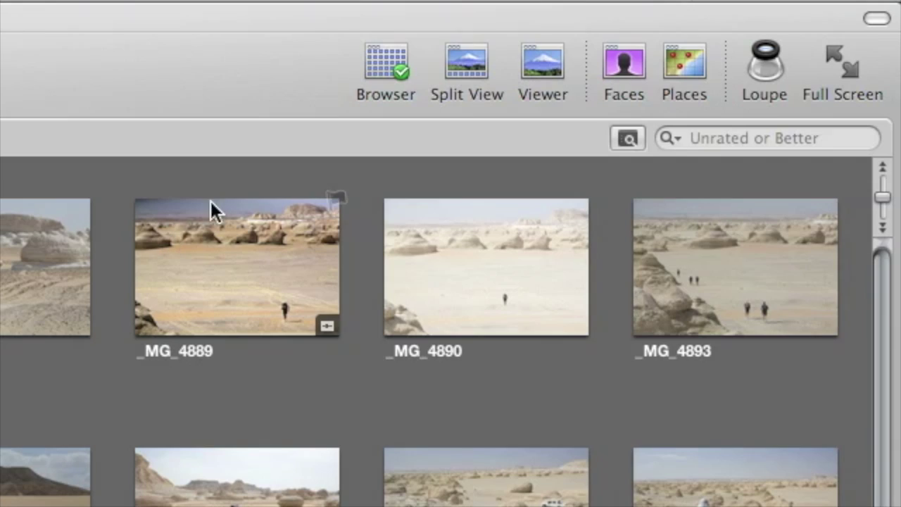
left_click(449, 59)
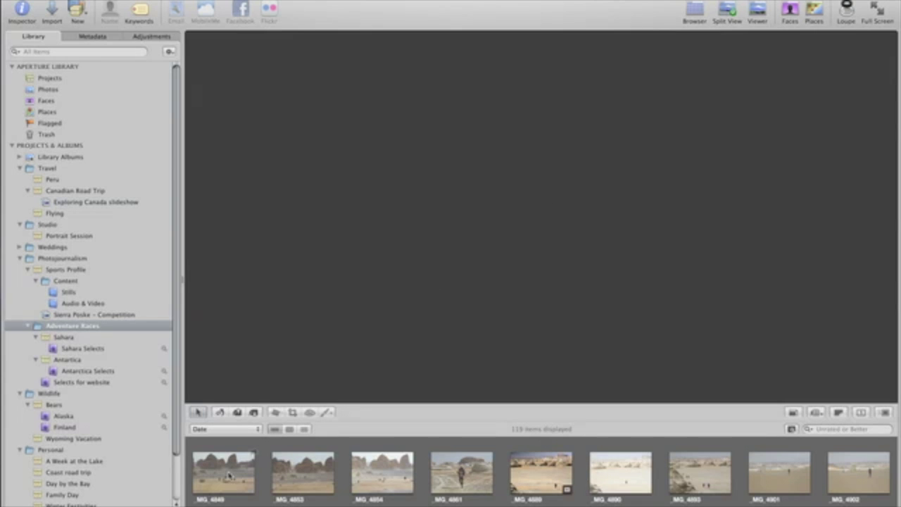
left_click(230, 477)
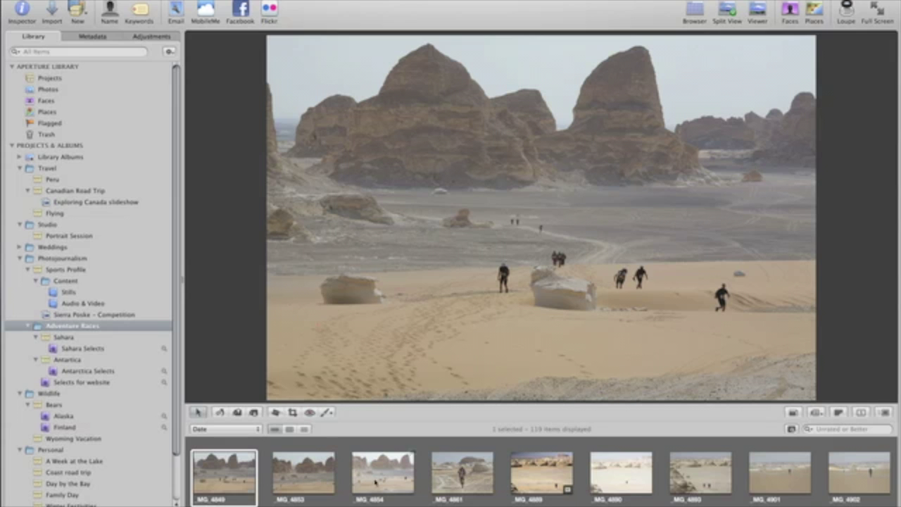
left_click(613, 476, "shift")
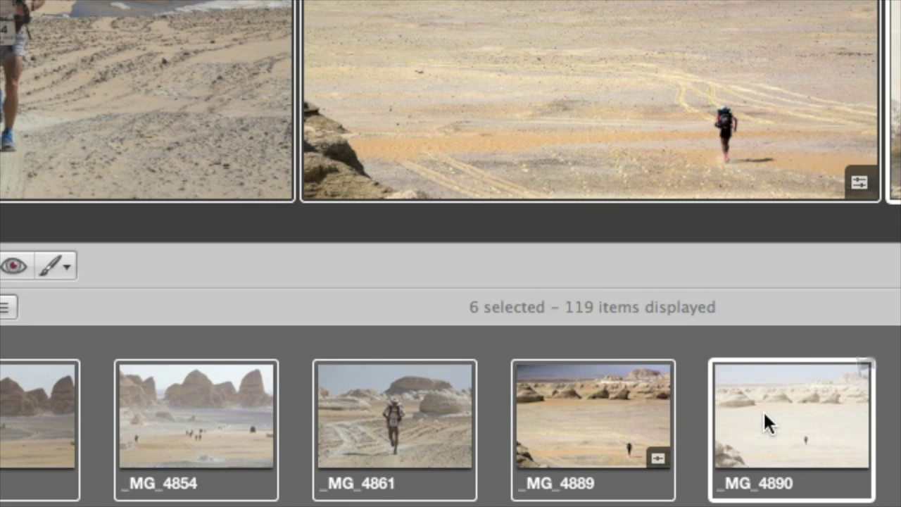
left_click(696, 367)
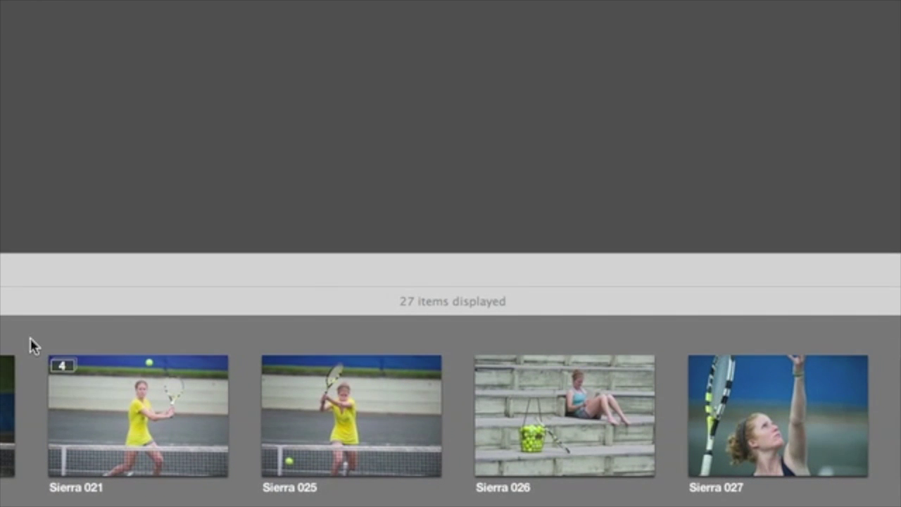
Expand the Sierra 021 stack, darken Sierra 022 with Levels and Black Point, rate it three stars.
left_click(74, 371)
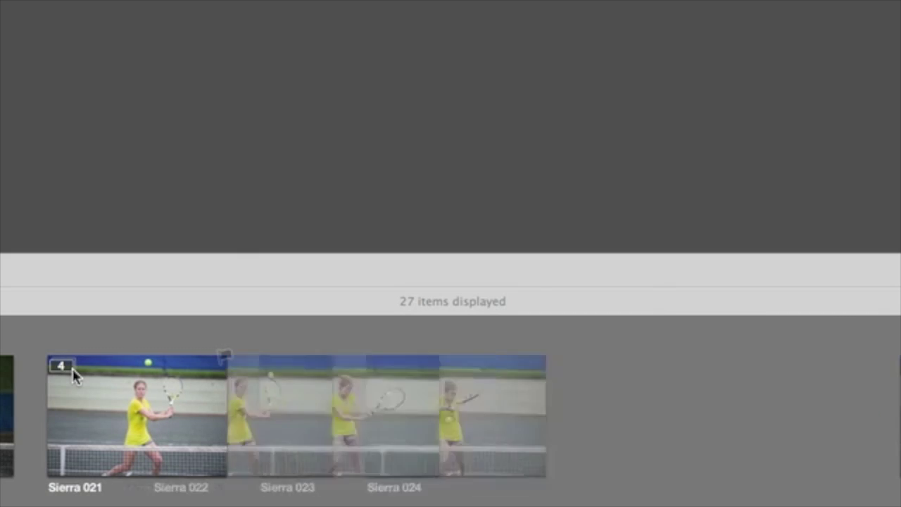
left_click_drag(42, 342, 825, 486)
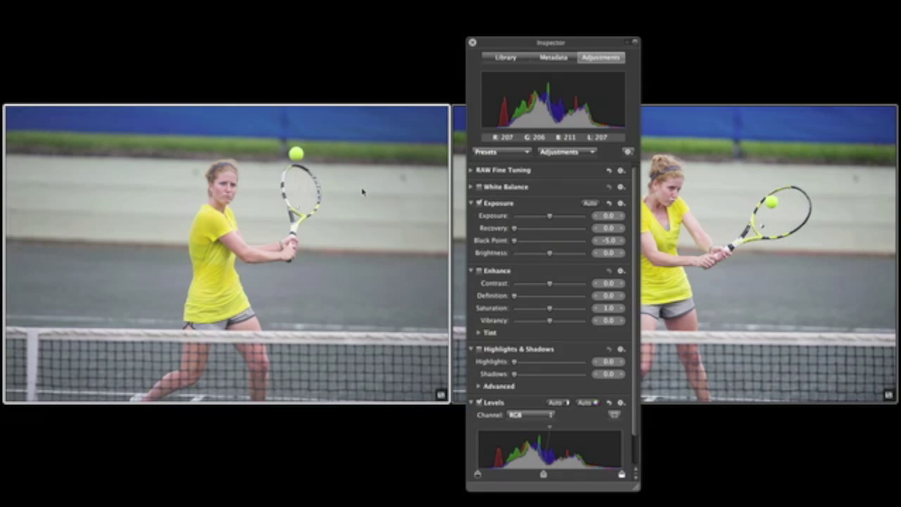
left_click_drag(542, 475, 551, 475)
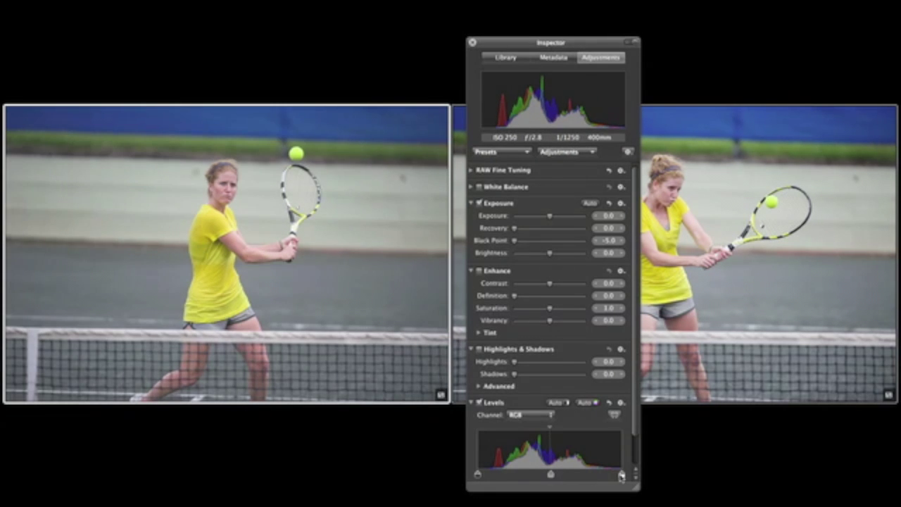
left_click_drag(621, 475, 615, 476)
left_click_drag(514, 241, 524, 245)
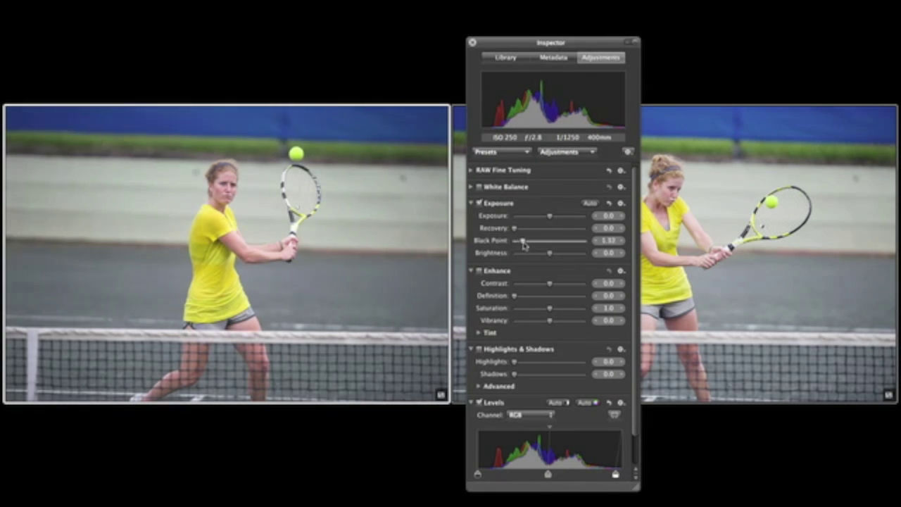
left_click(553, 60)
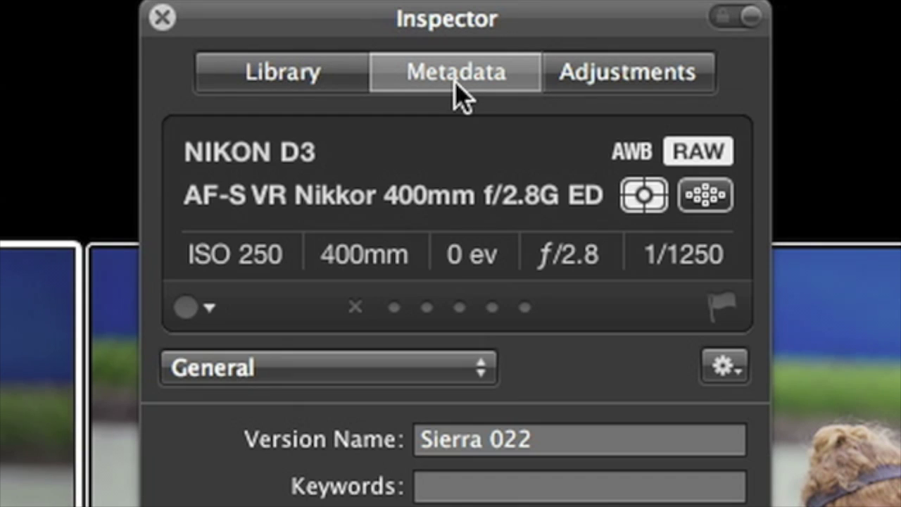
left_click(459, 307)
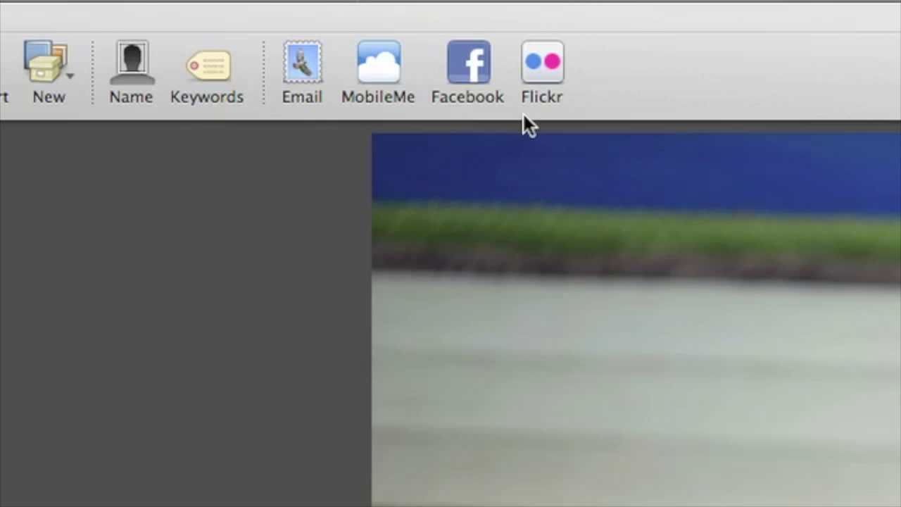
Make Sierra 022 the stack pick, then select Antarctica photos including Antarctica 021 for viewing.
left_click(297, 1)
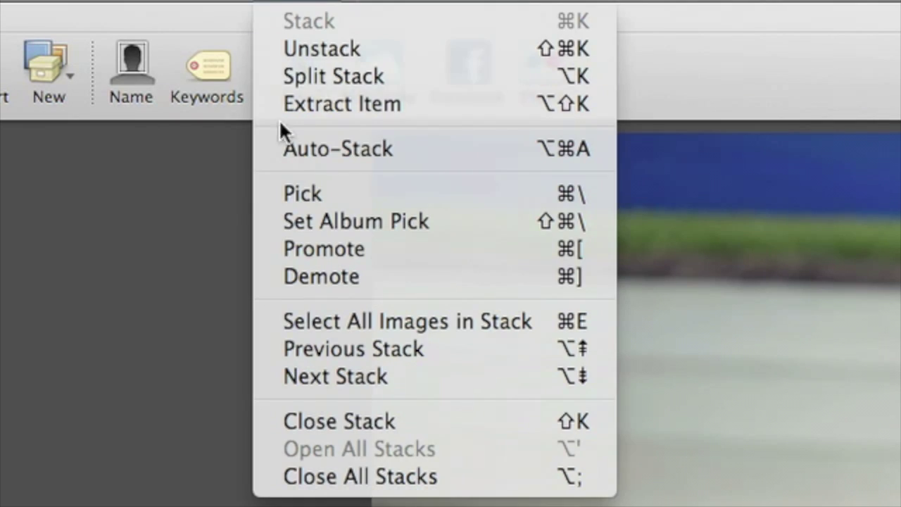
left_click(273, 186)
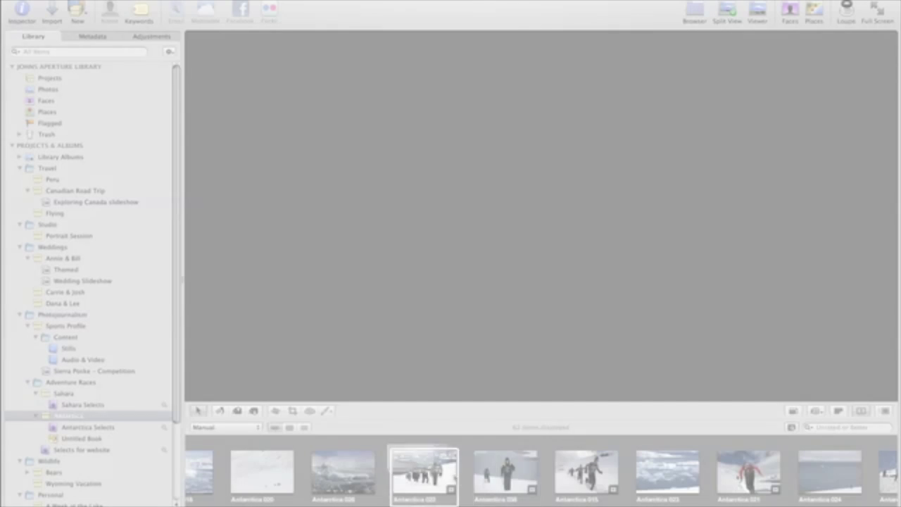
left_click(599, 497, "shift")
left_click(751, 473, "super")
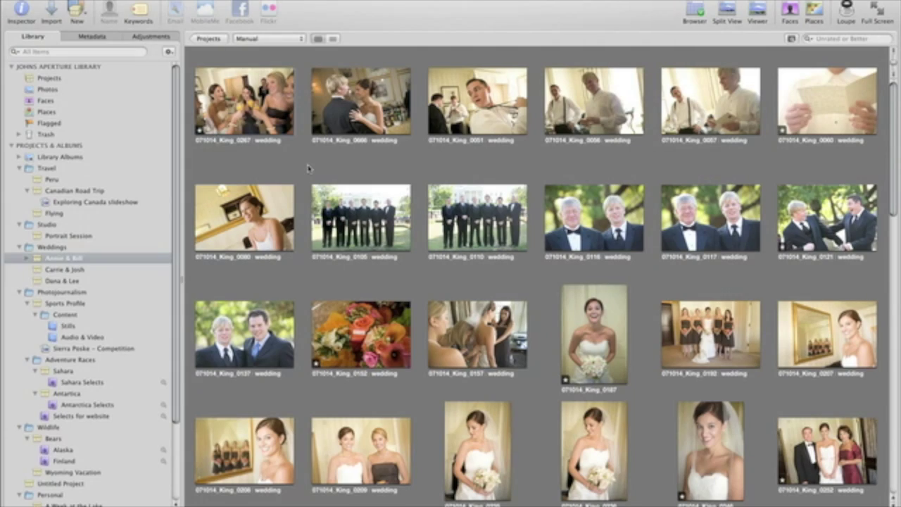
Select every photo in the Annie & Bill wedding project.
key("super+a")
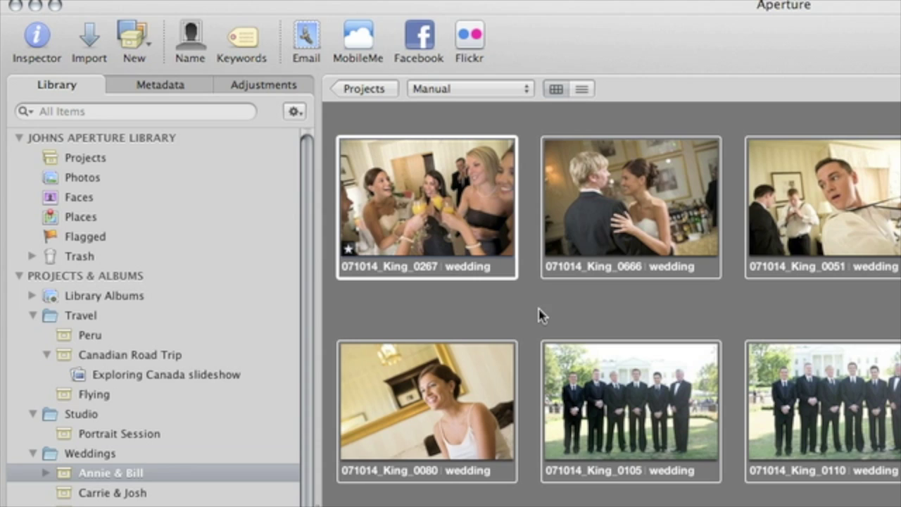
left_click(81, 0)
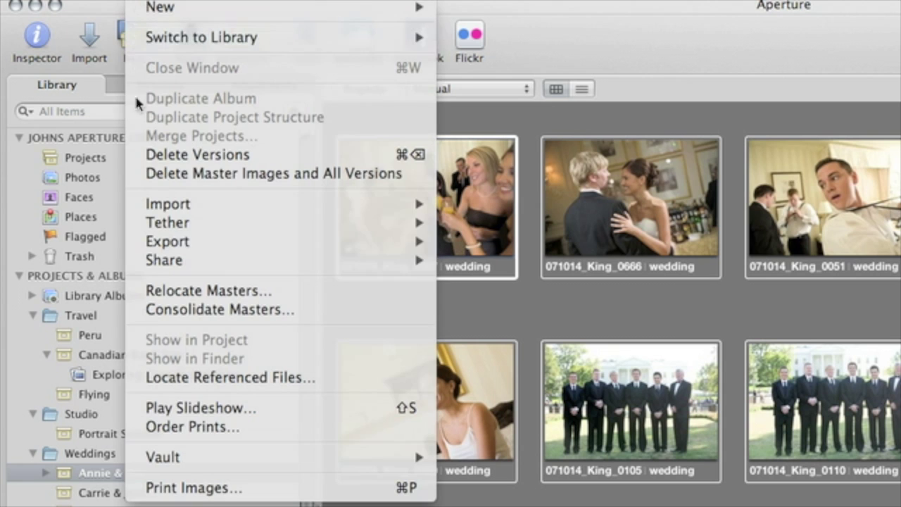
Print the selected photos with the SPR2400 PremLuster Photo.icc profile at 4 × 6 size.
left_click(138, 488)
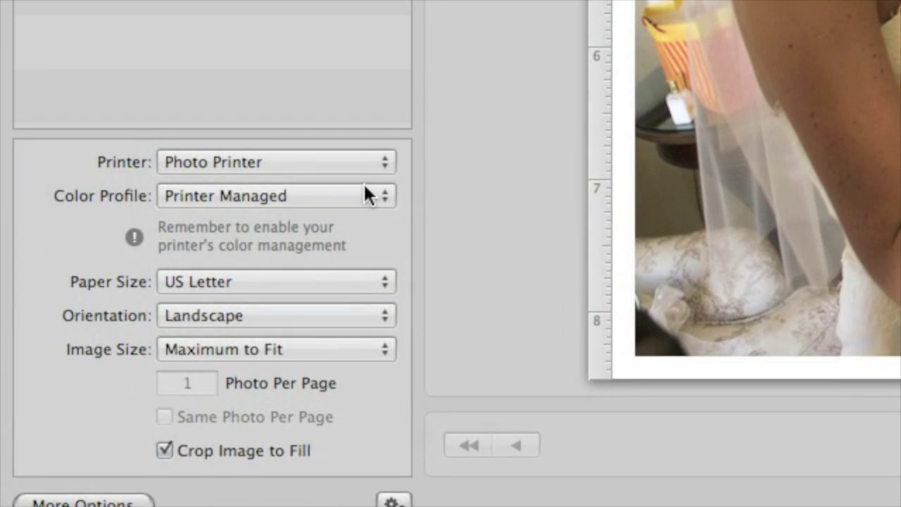
left_click(359, 194)
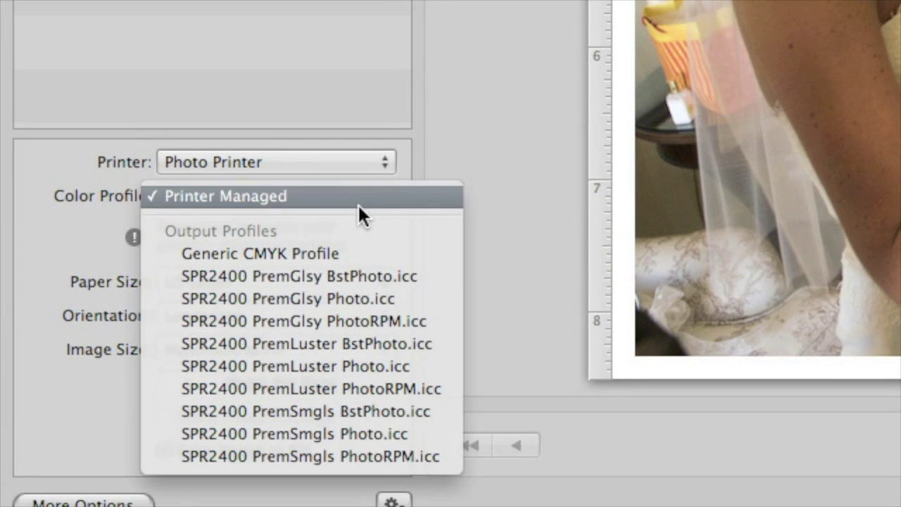
left_click(364, 365)
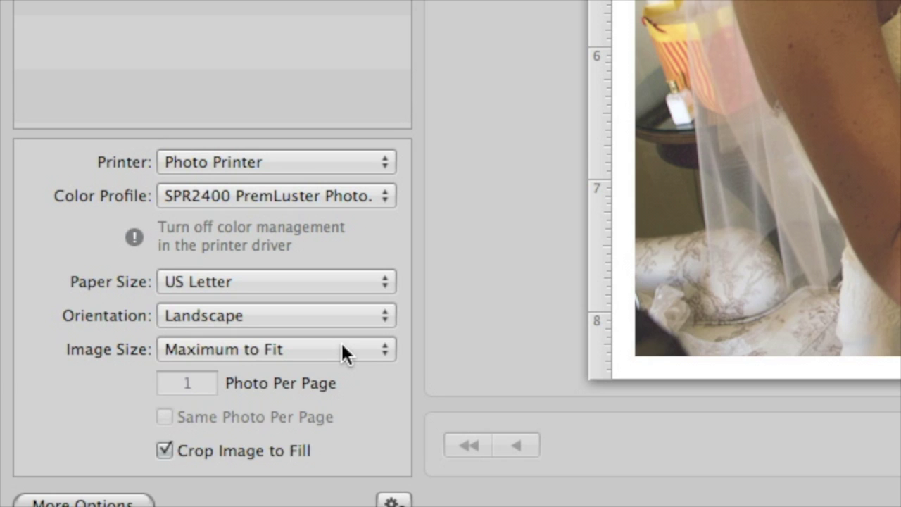
left_click(342, 348)
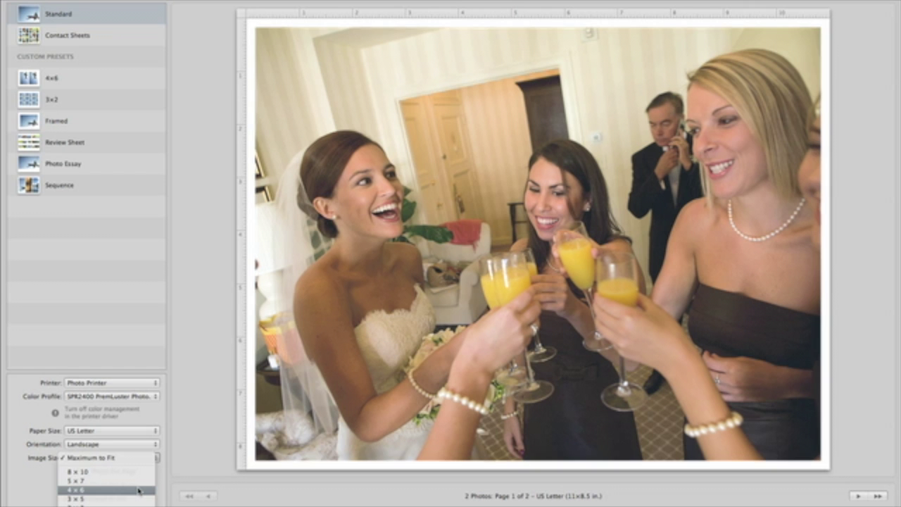
left_click(340, 426)
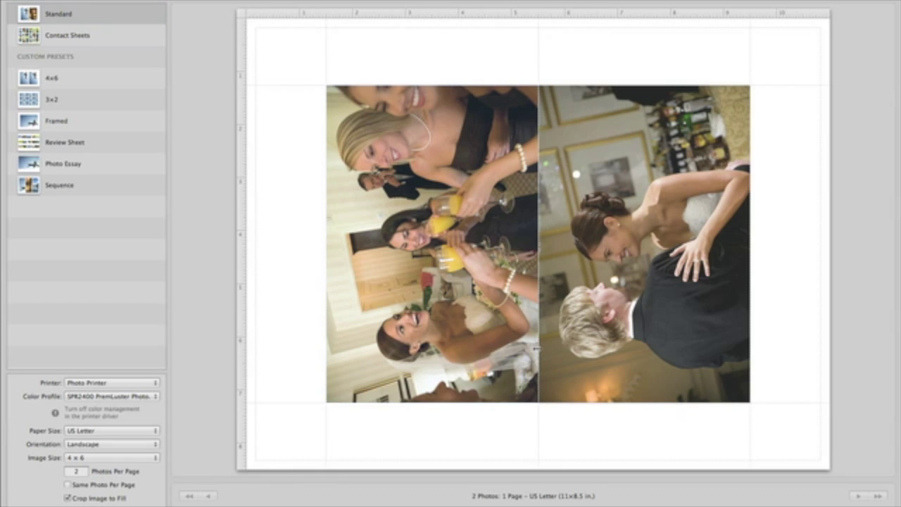
Widen the gutter between the two 4 × 6 photos and raise print Brightness to about 1.32.
left_click_drag(537, 347, 522, 352)
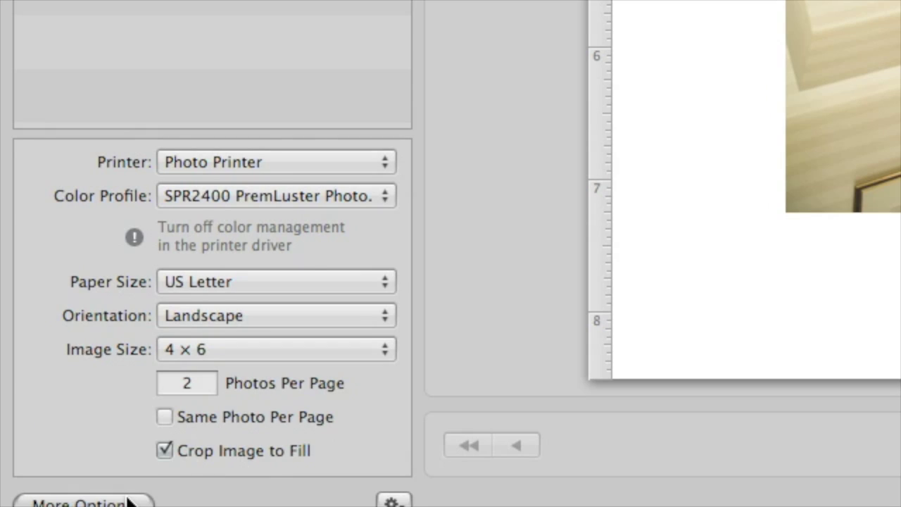
left_click(85, 501)
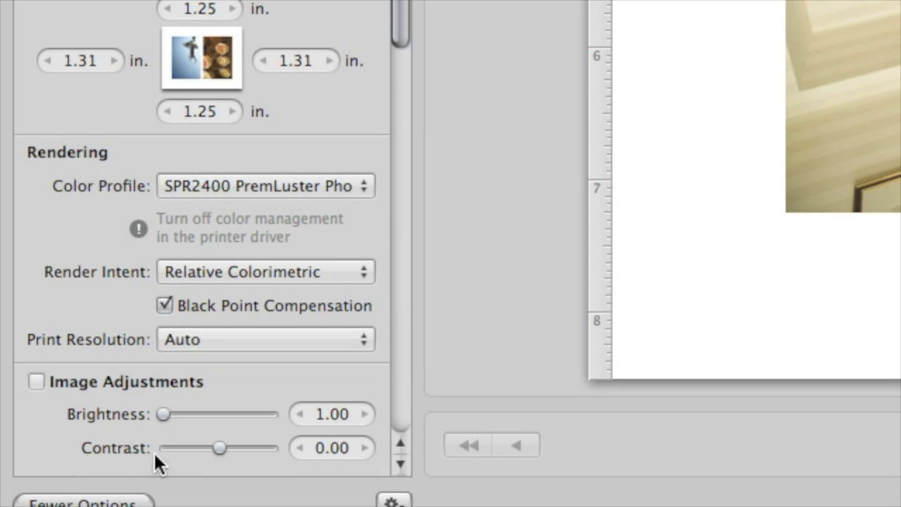
left_click_drag(161, 414, 195, 418)
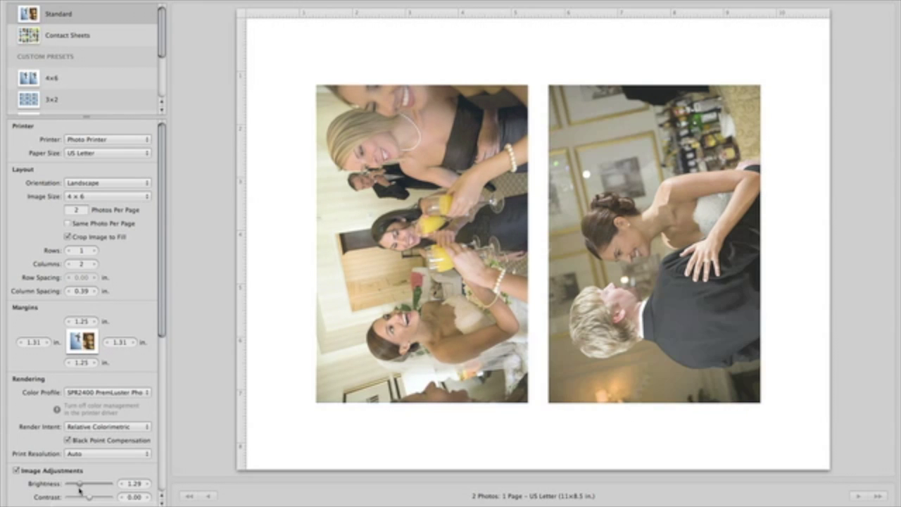
left_click_drag(79, 491, 86, 492)
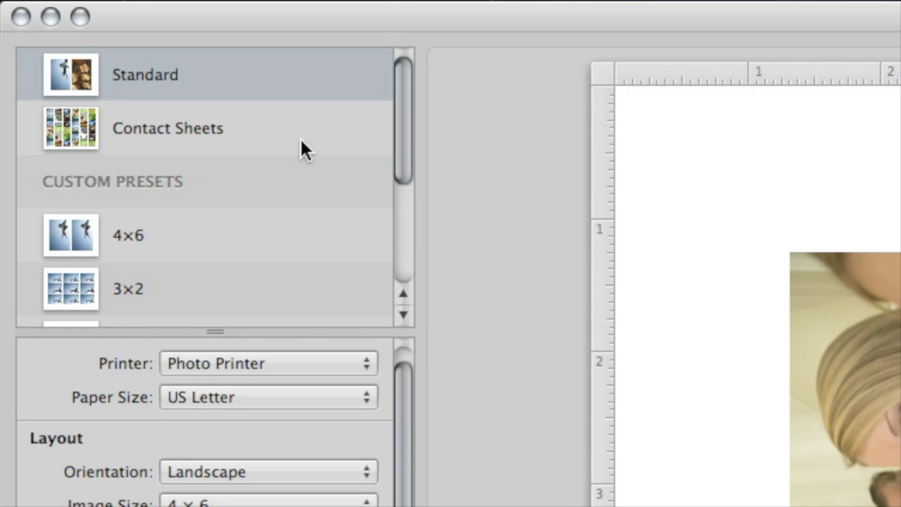
Switch to the Contact Sheets layout with General metadata showing file names under each photo.
left_click(290, 114)
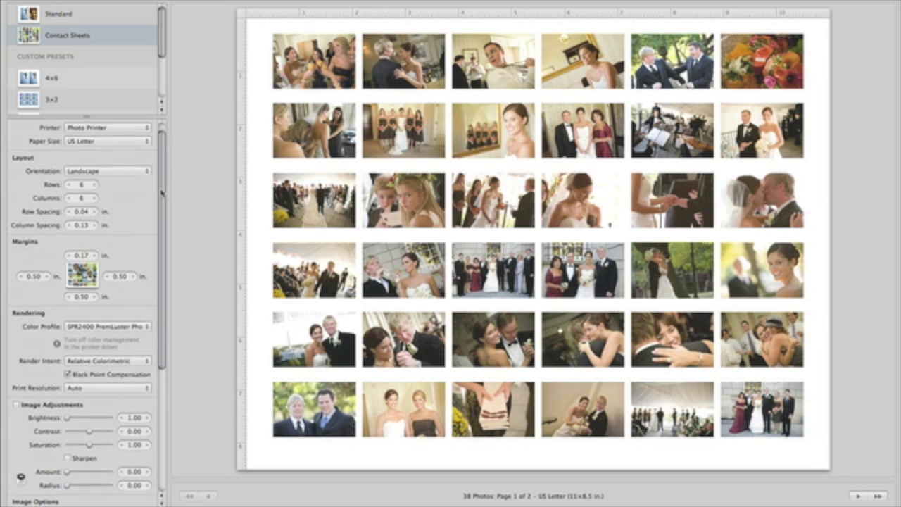
scroll(404, 506, "down", 5)
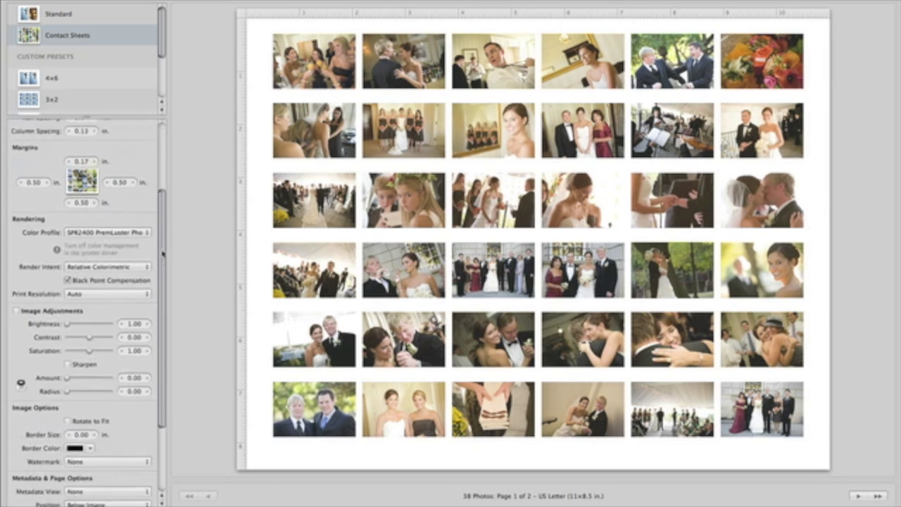
scroll(163, 305, "down", 1)
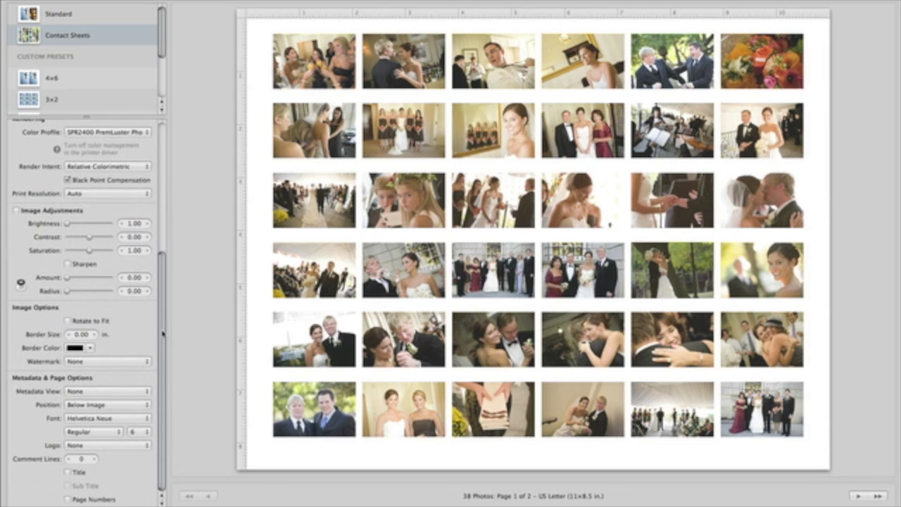
left_click(122, 391)
left_click(118, 405)
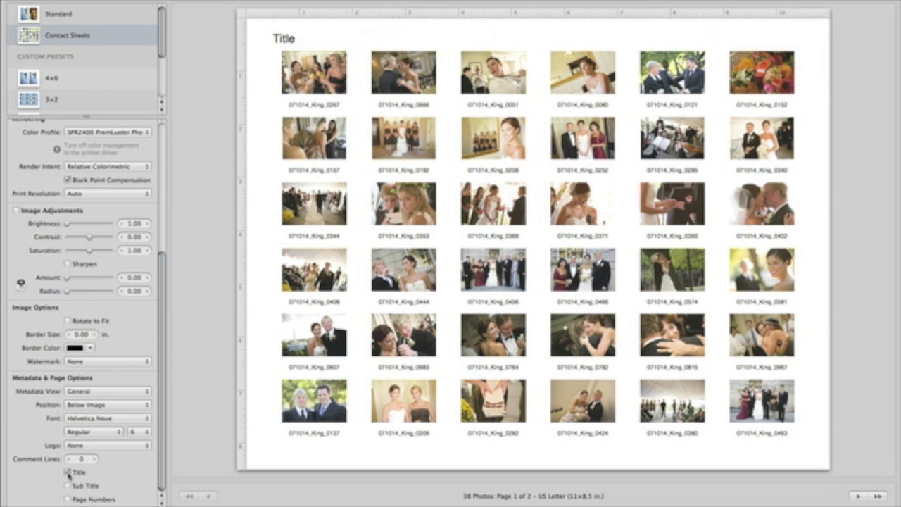
Enable the subtitle, add the Studio Logo, and enter 'SNP Photography' as header text.
left_click(67, 486)
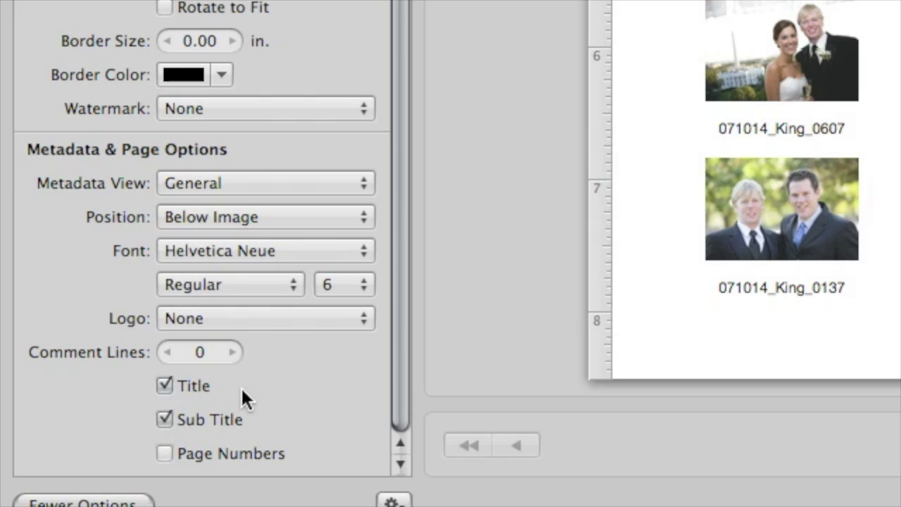
left_click(317, 319)
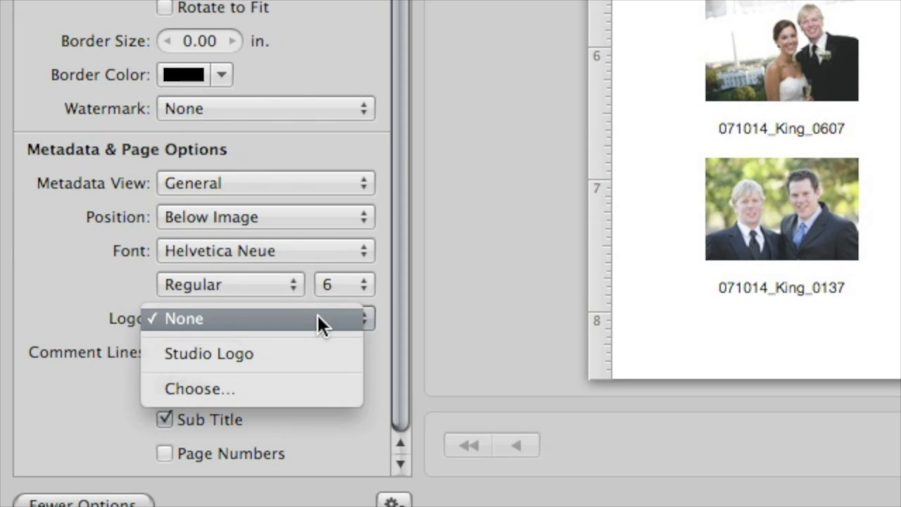
left_click(304, 362)
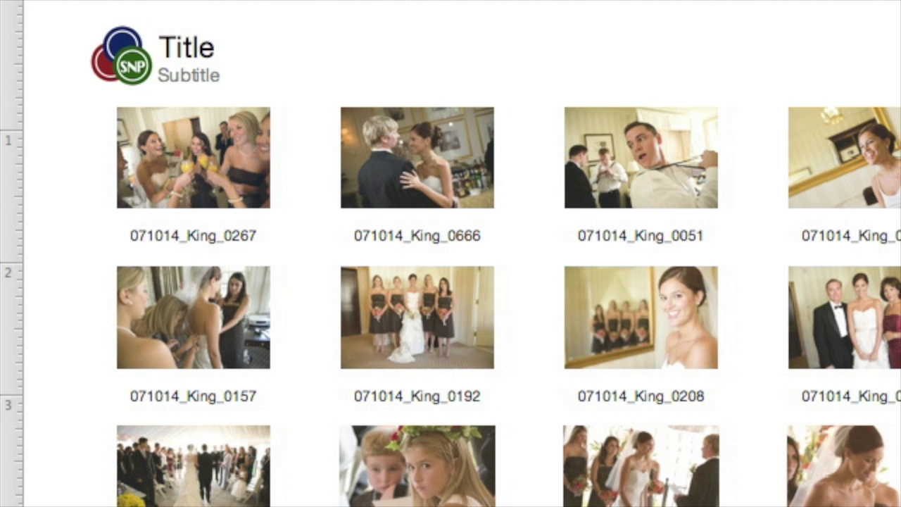
double_click(206, 57)
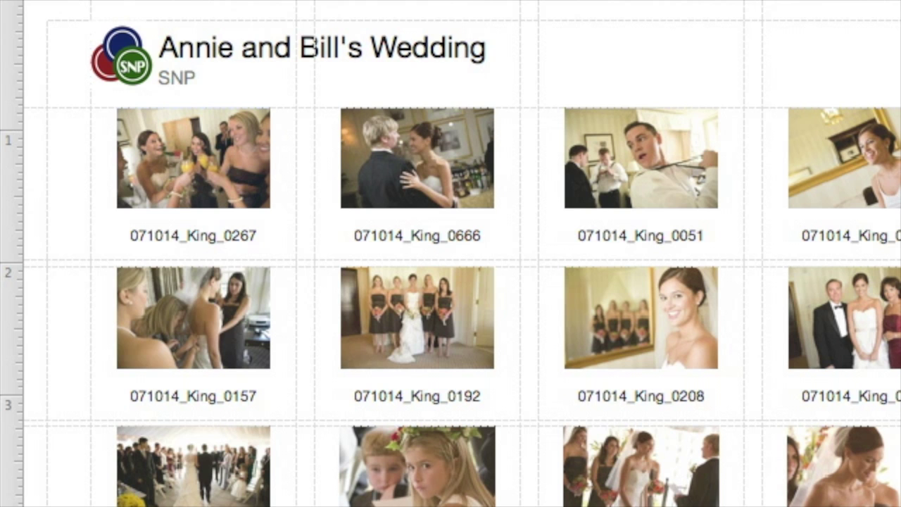
type("y")
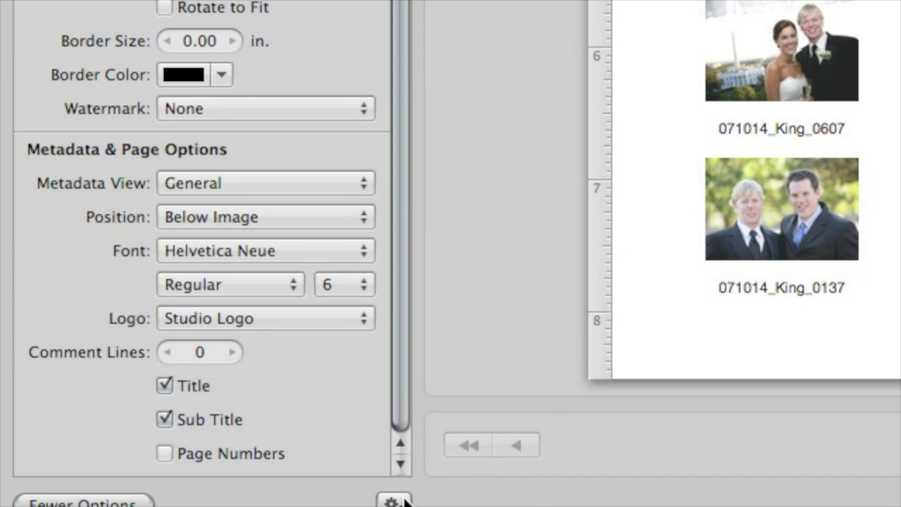
left_click(405, 500)
Duplicate the Contact Sheets preset and name the copy 'Wedding Contact Sheets'.
left_click(413, 450)
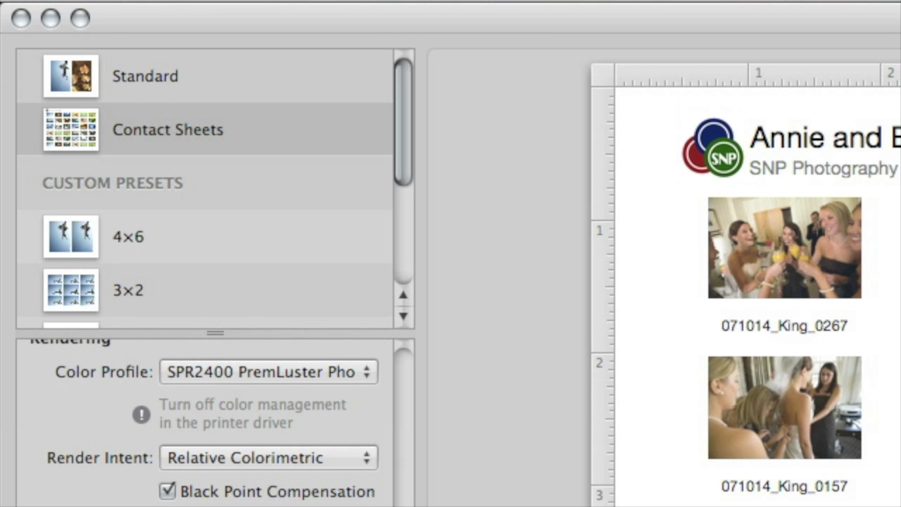
left_click(118, 309)
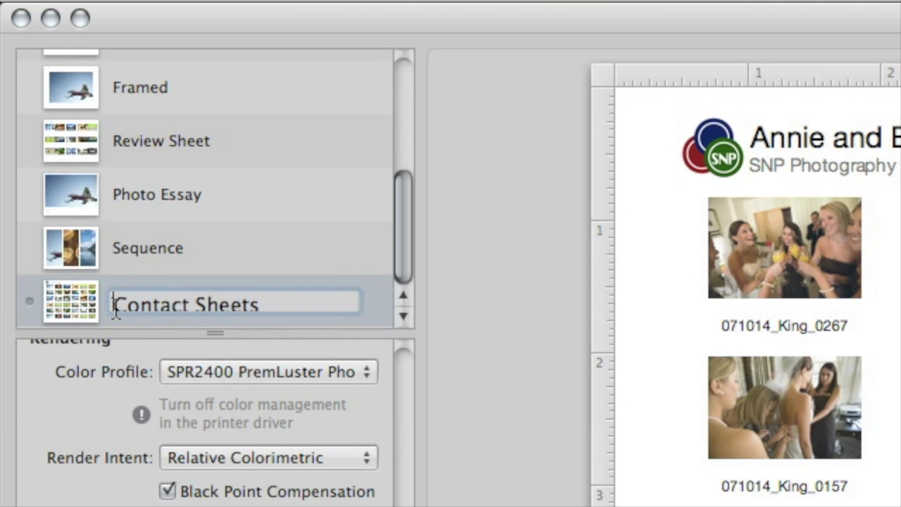
type("Wedding")
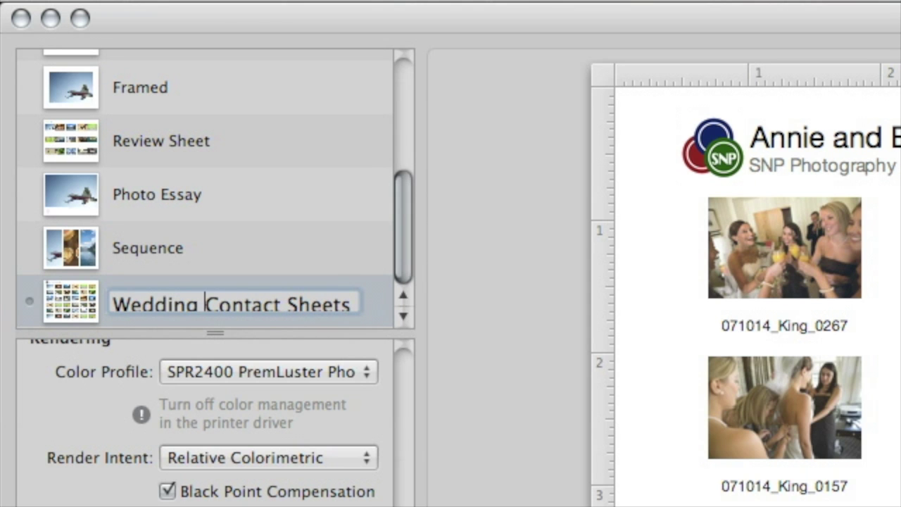
key("Return")
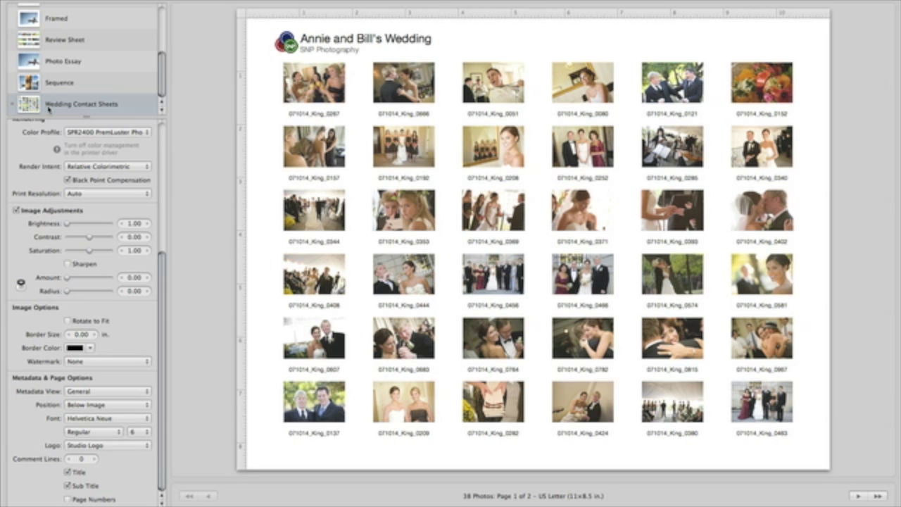